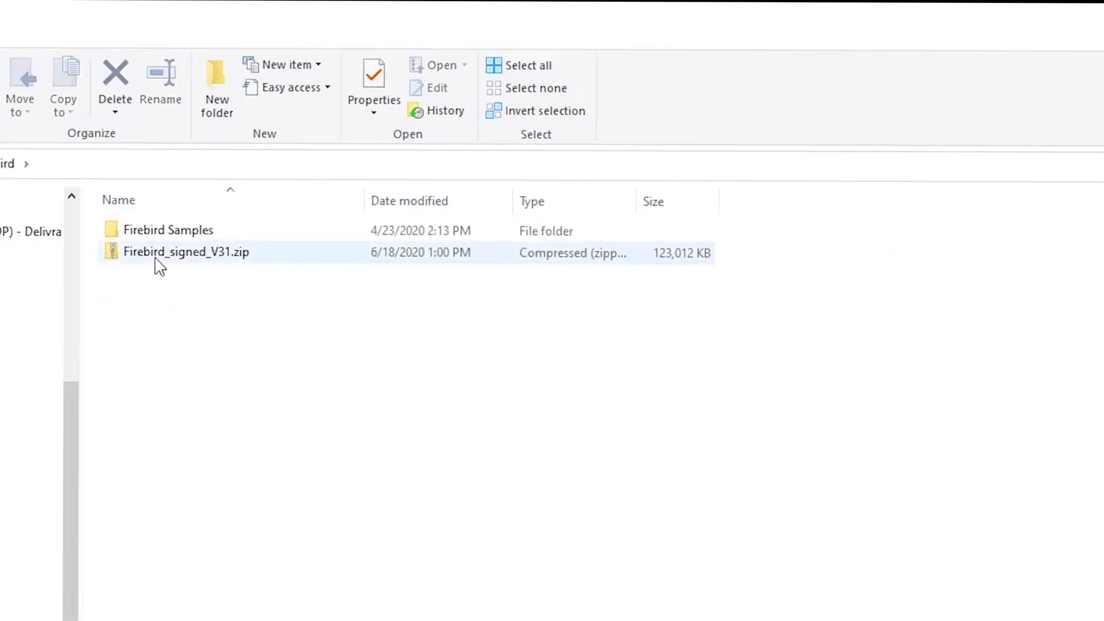
Extract Firebird_signed_V31.zip into the default Firebird_signed_V31 folder
click(154, 263)
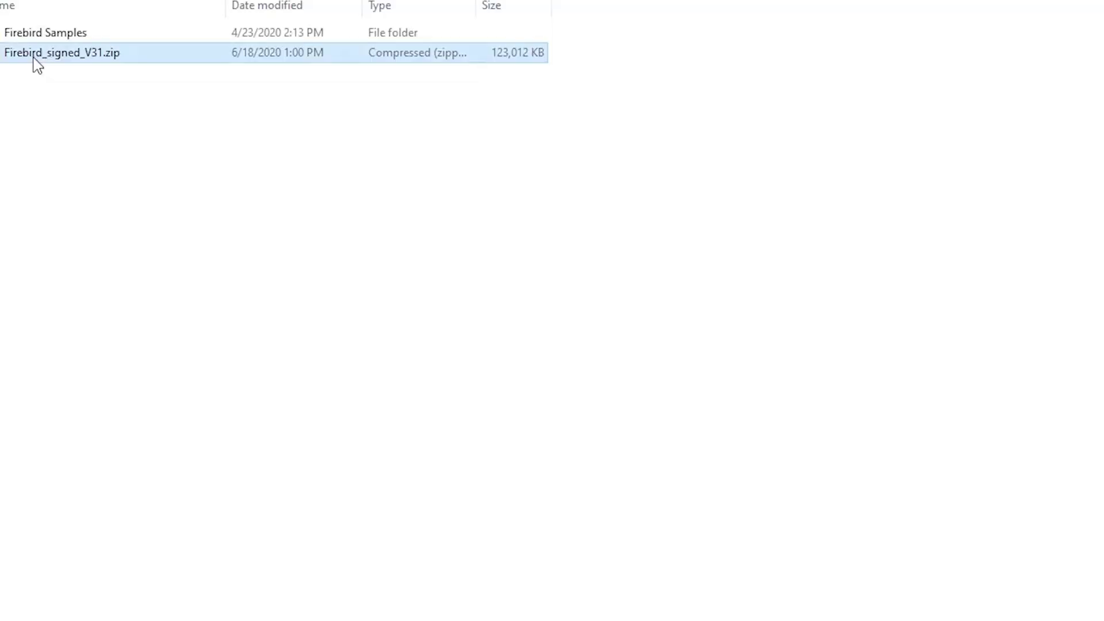
right_click(37, 65)
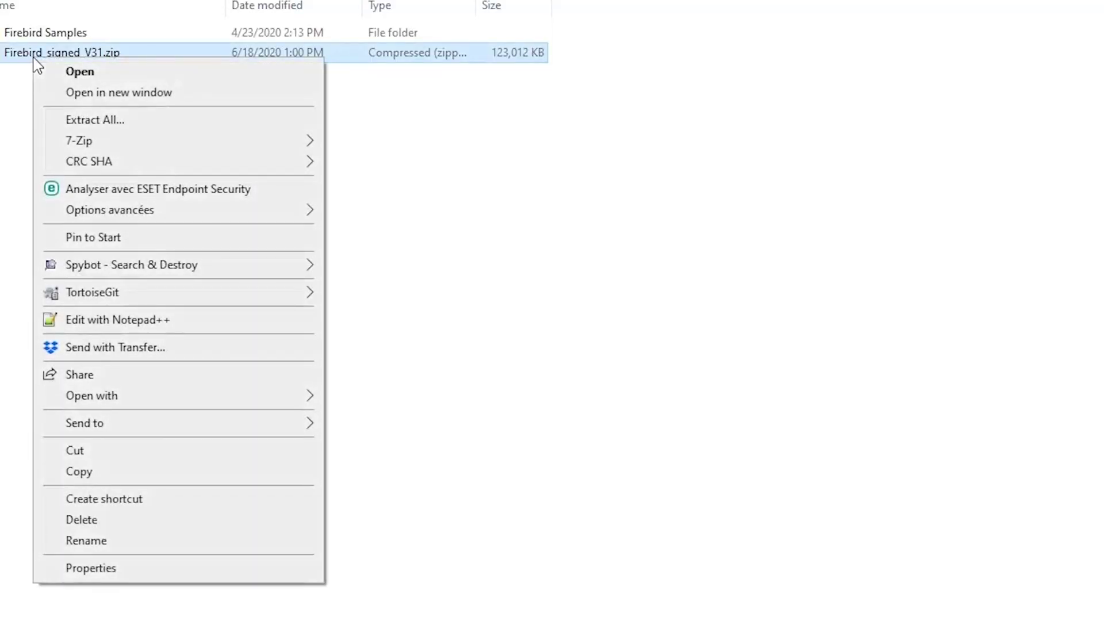
click(99, 121)
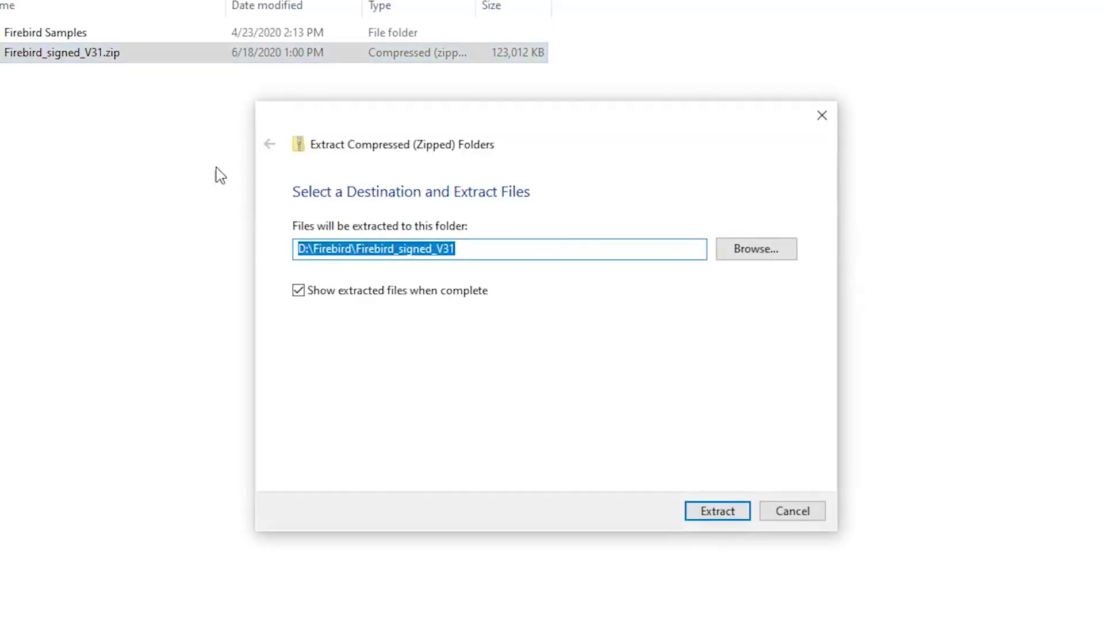
click(719, 513)
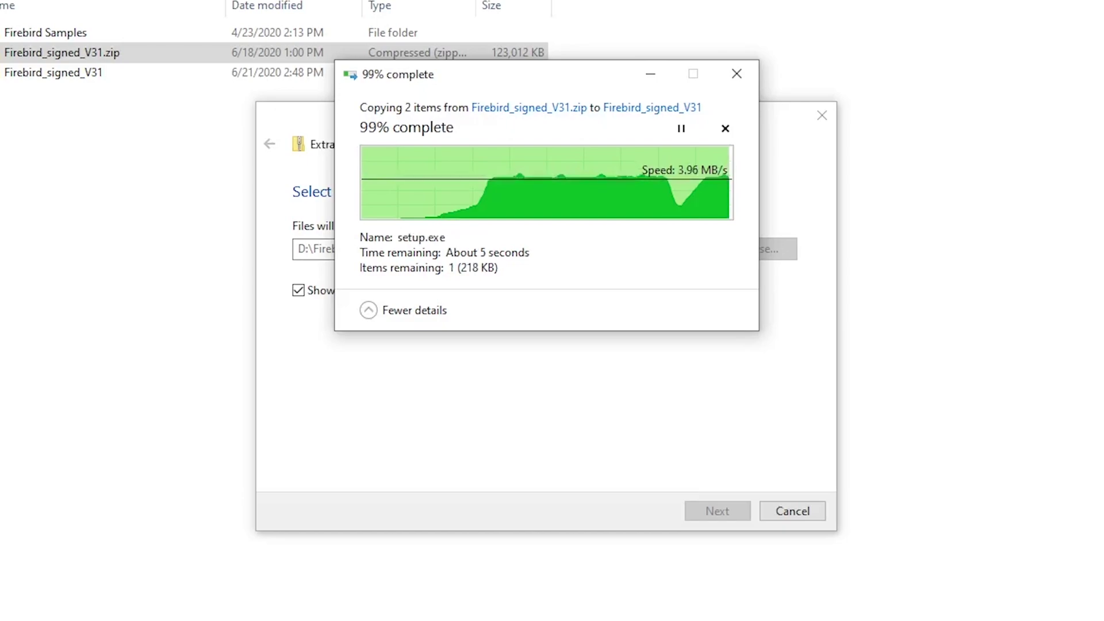
Run setup.exe, accept the default just-me install folder, install Firebird and close the wizard
click(663, 151)
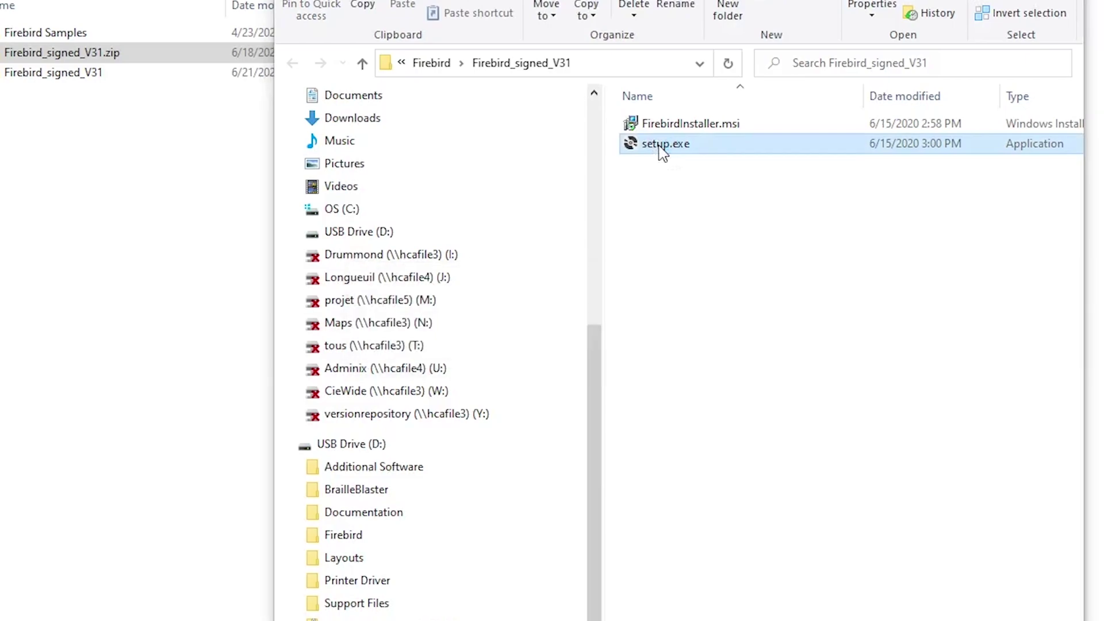
double_click(661, 148)
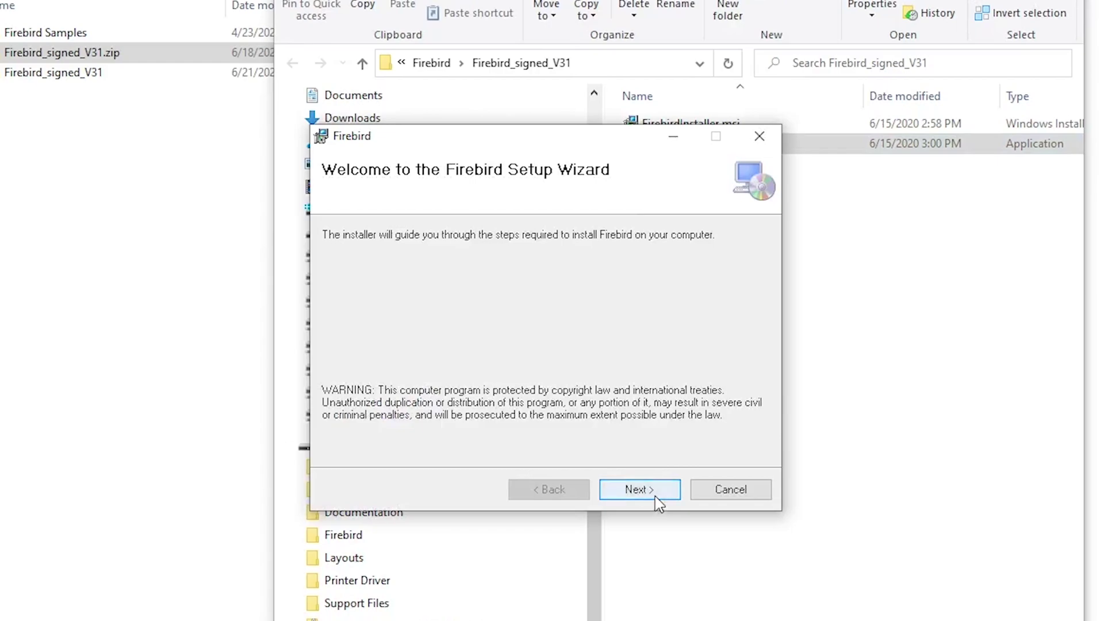
click(640, 489)
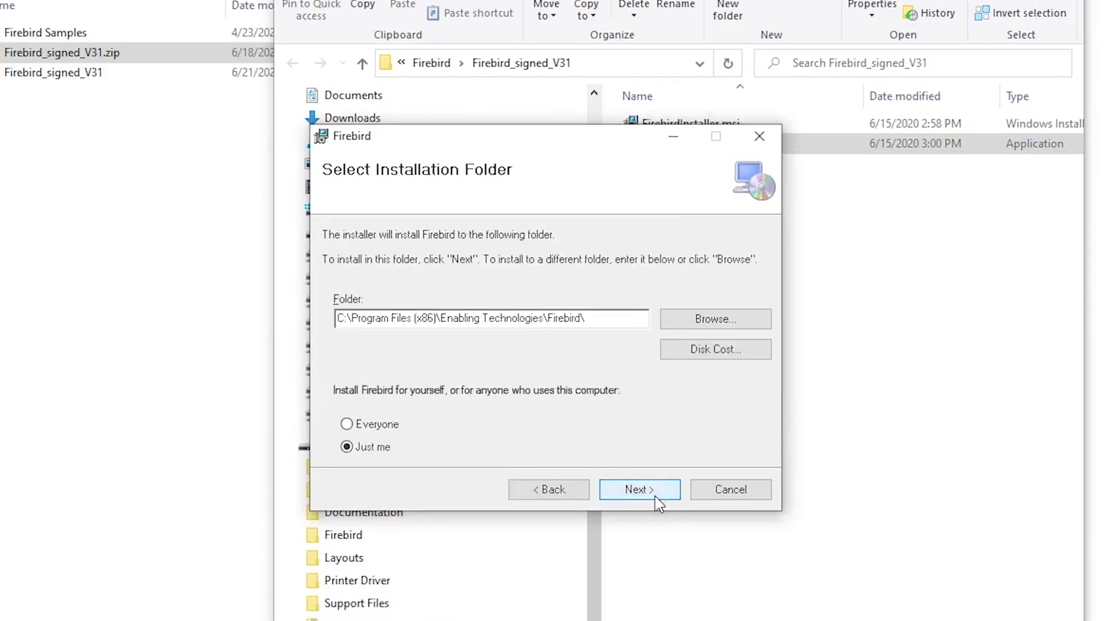
click(656, 498)
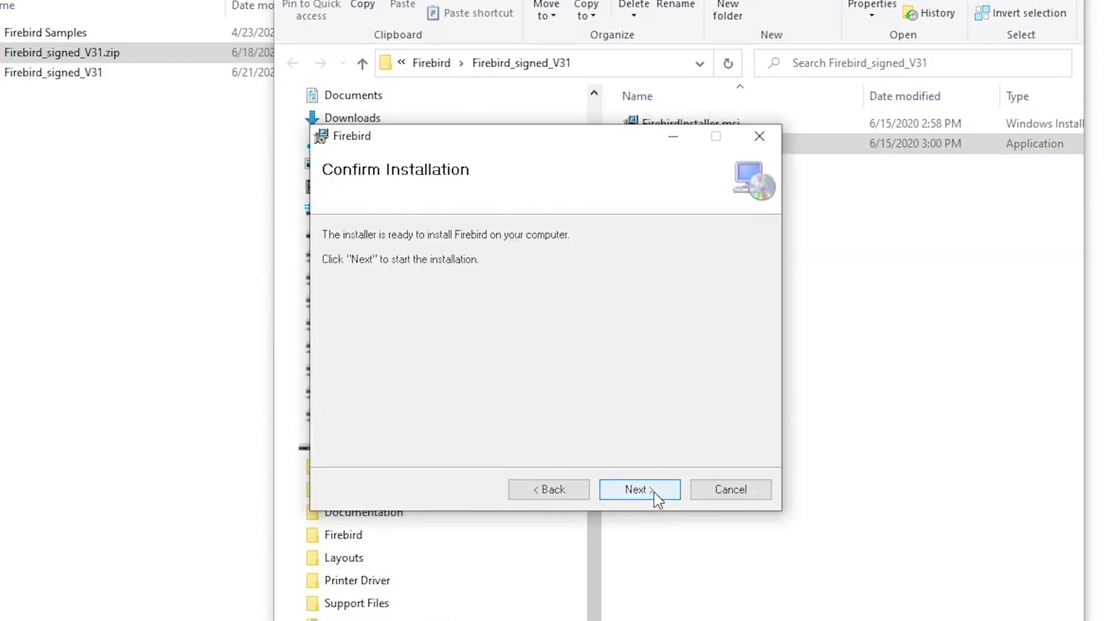
click(656, 498)
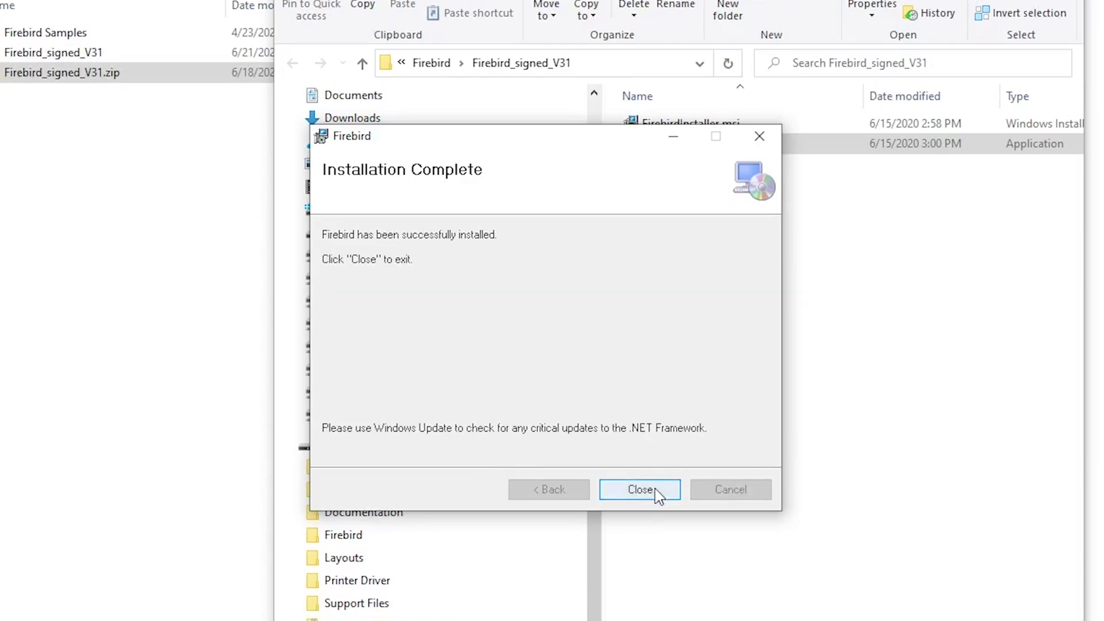
click(640, 490)
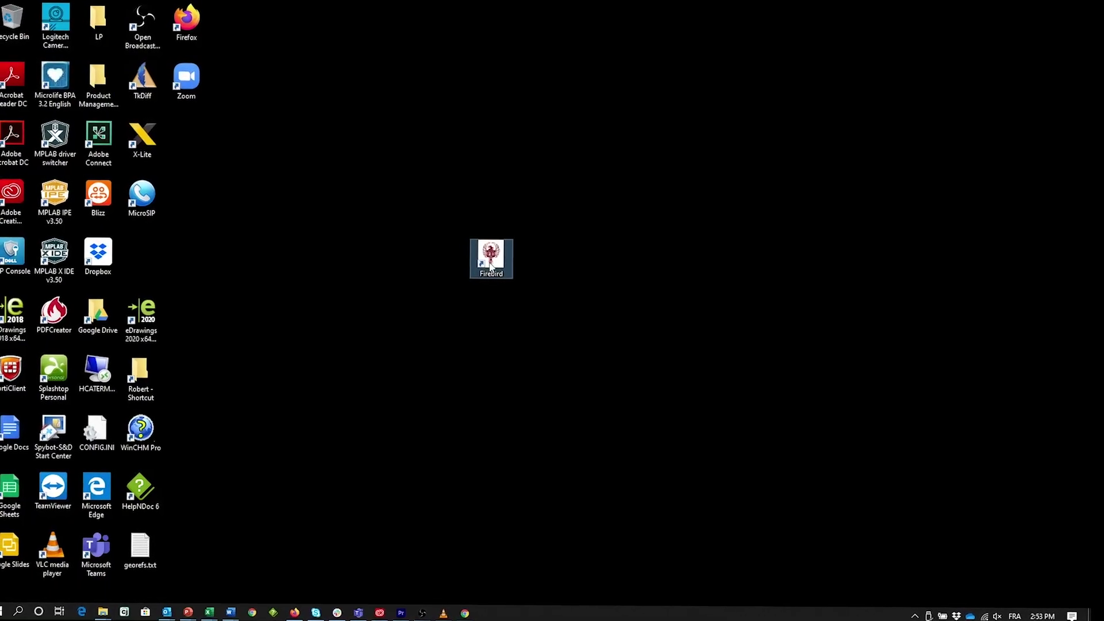
Start Firebird Graphics Editor from its desktop shortcut and view the File menu
double_click(493, 262)
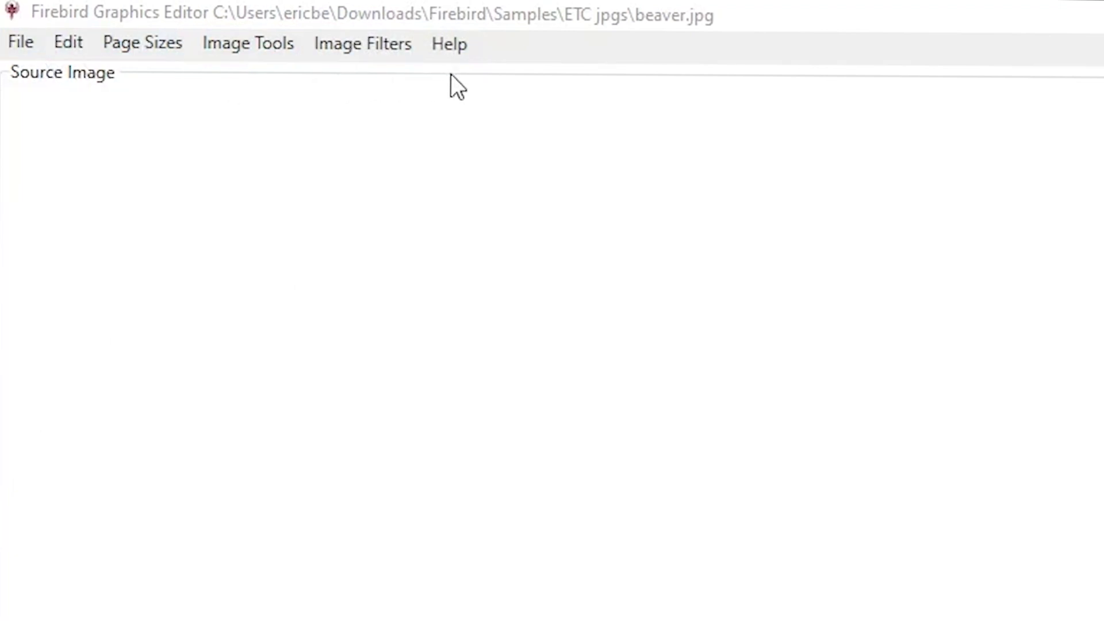
click(19, 44)
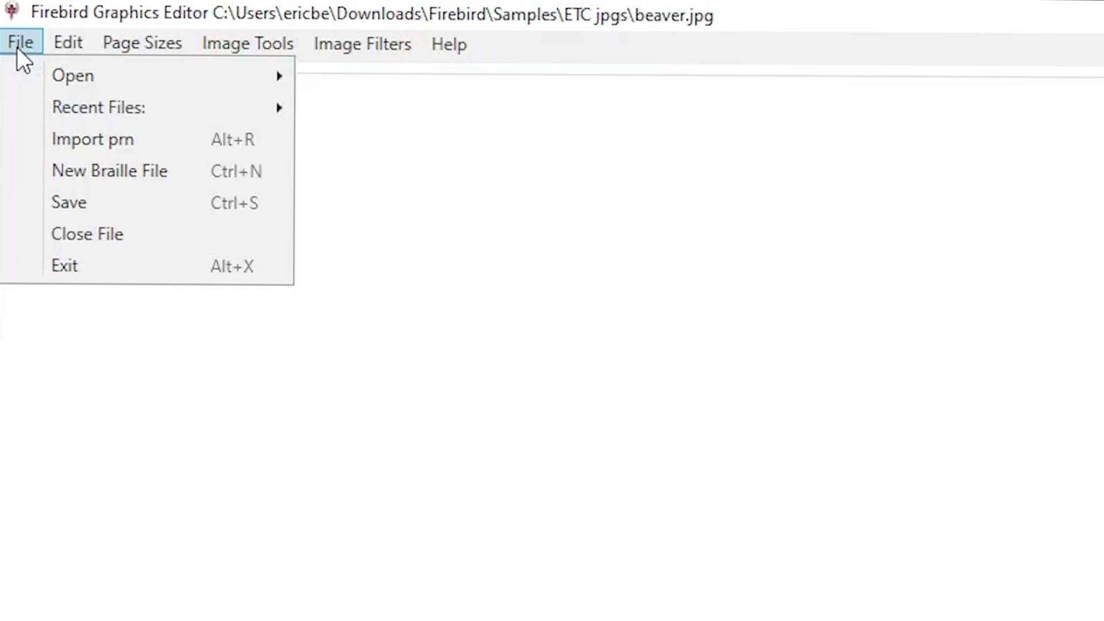
Preview the Edit, Page Sizes, Image Tools, Image Filters and Help menus
mouse_move(49, 46)
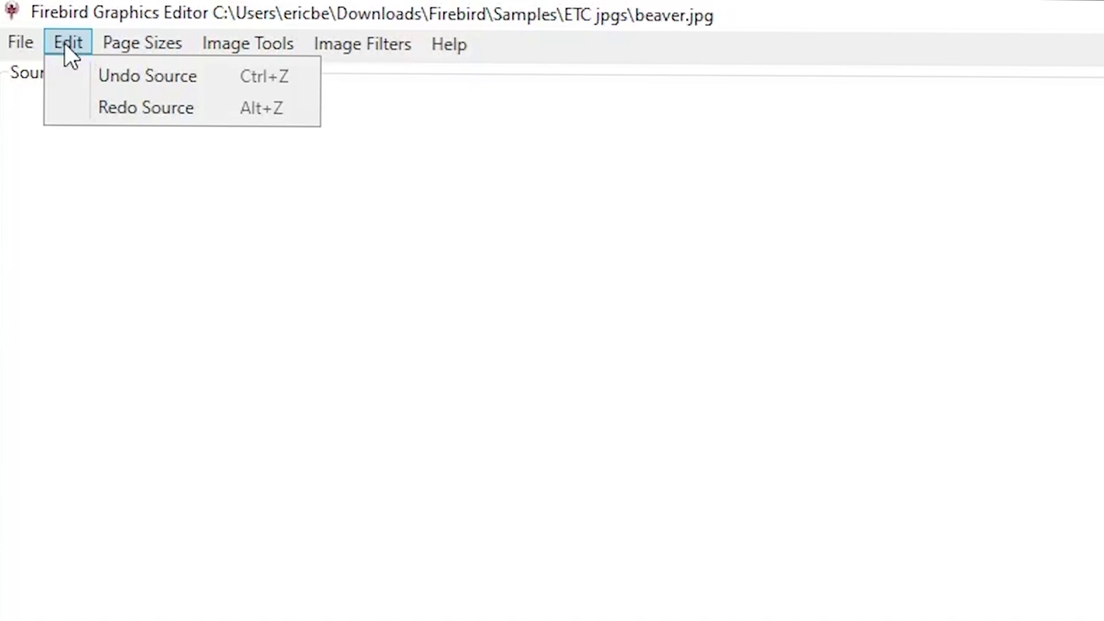
mouse_move(120, 48)
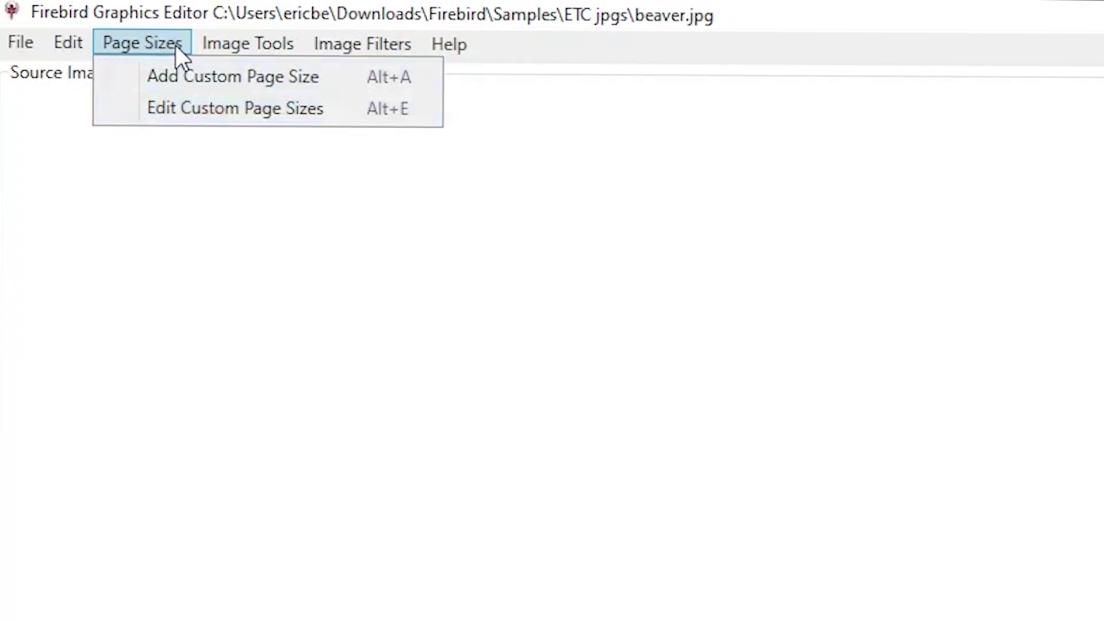
mouse_move(236, 53)
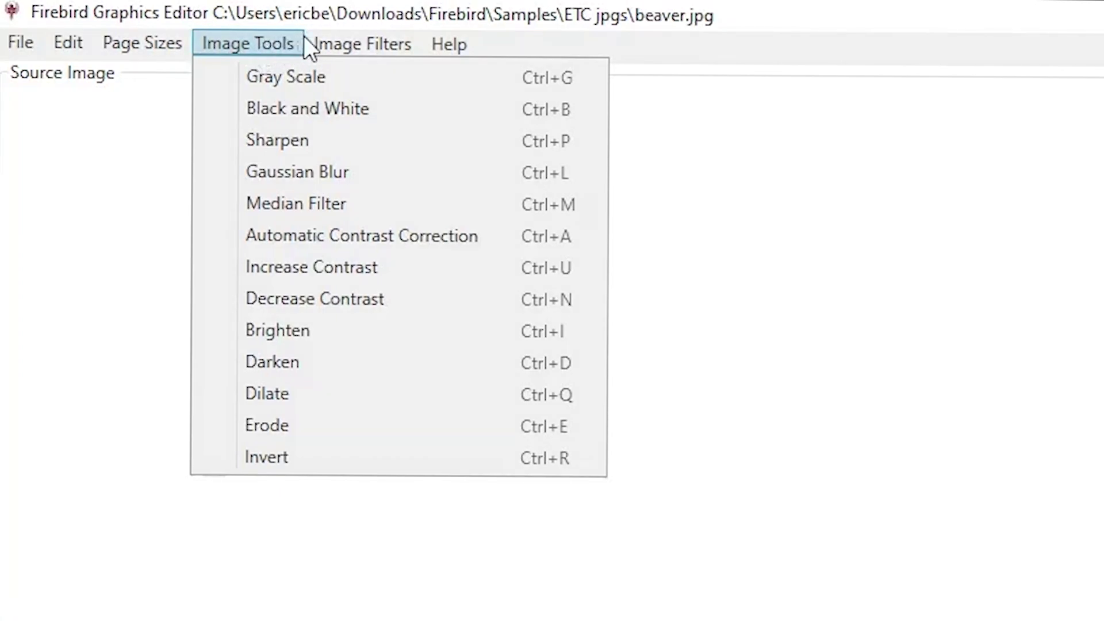
mouse_move(322, 36)
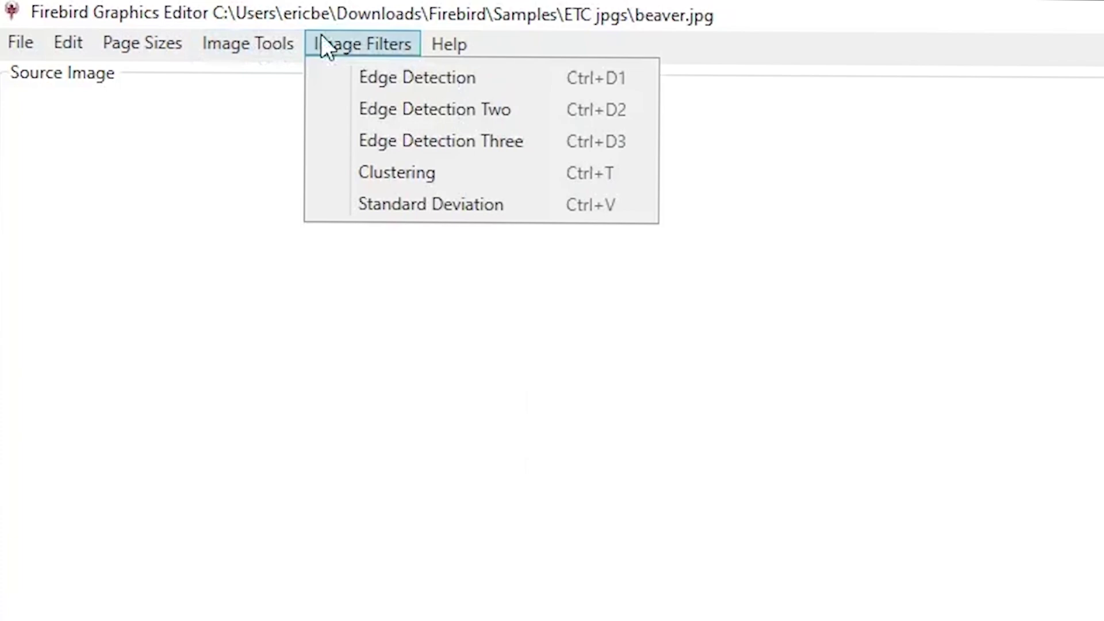
mouse_move(463, 39)
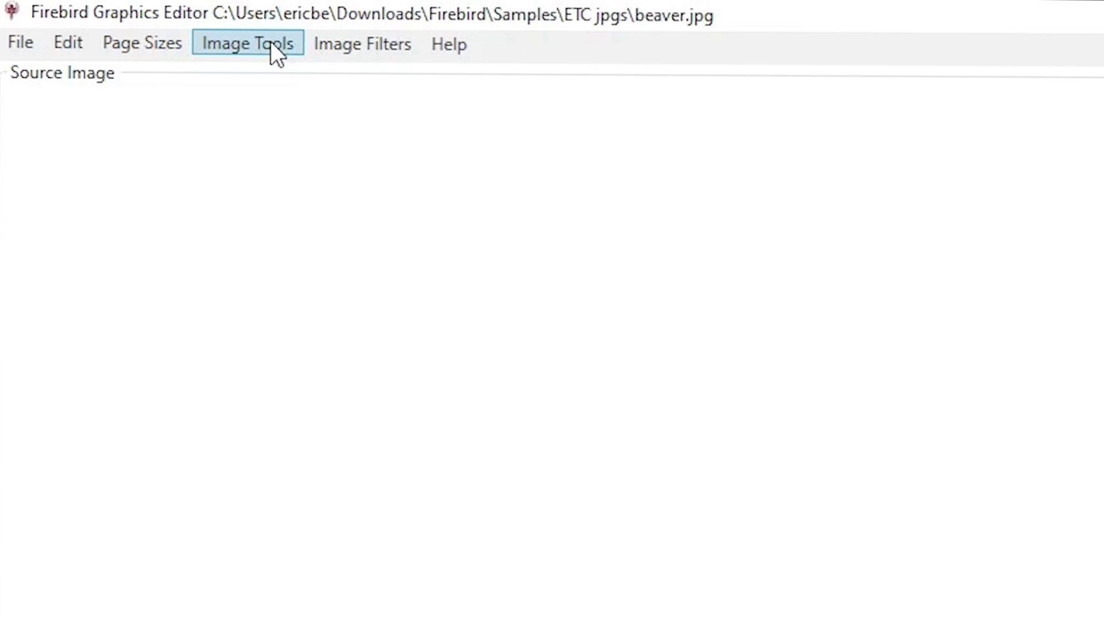
Read the General Help on Image Controls with F1, then close the Help window
key(F1)
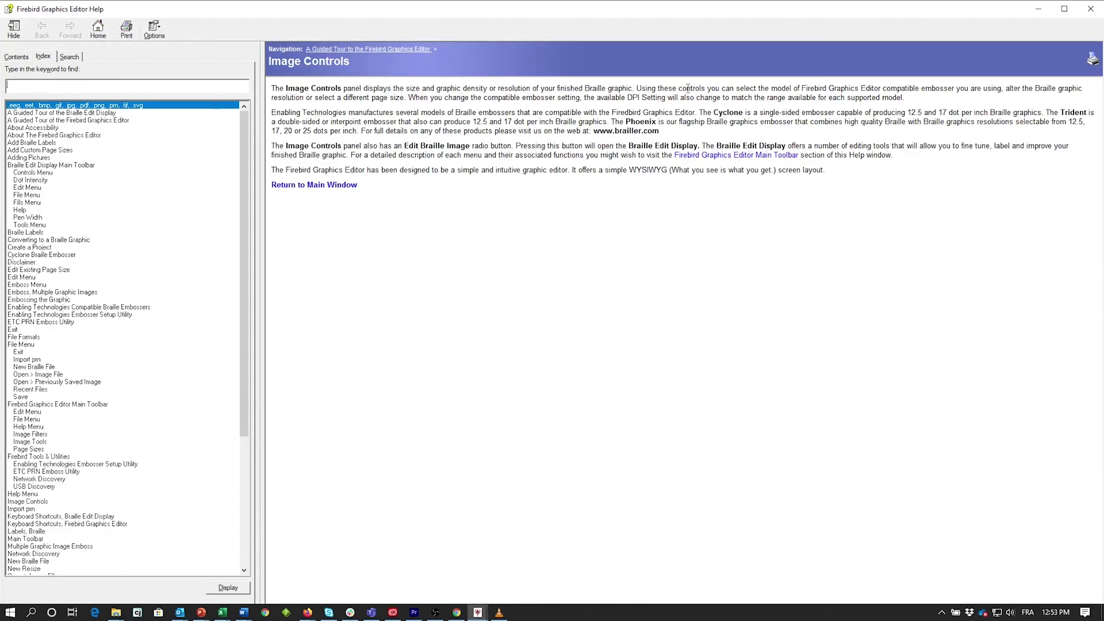
click(1091, 9)
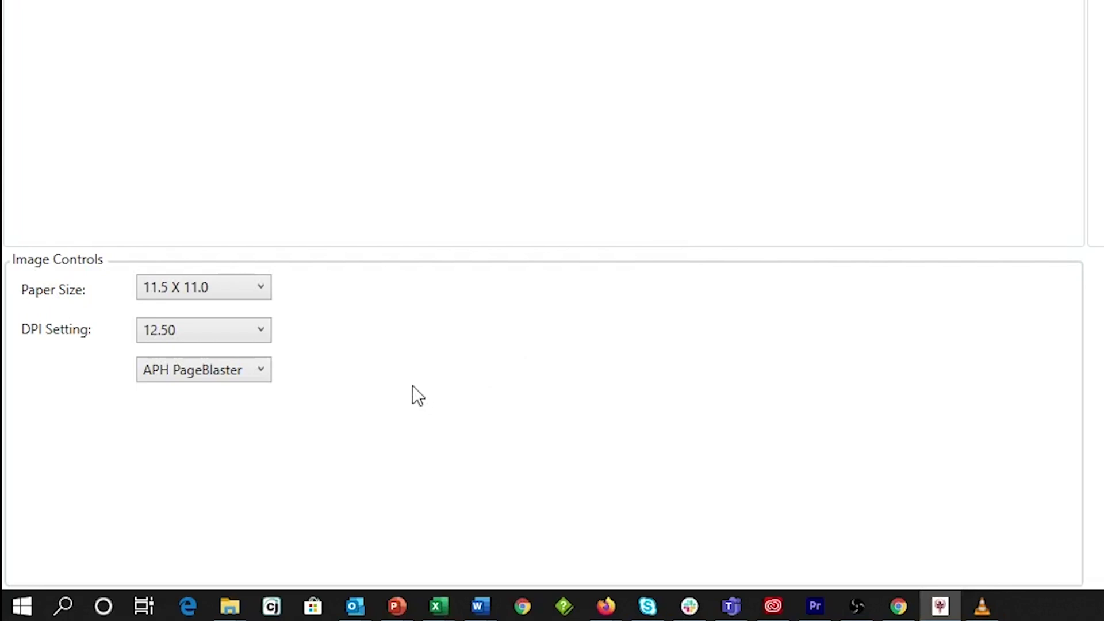
Keep the APH PageBlaster embosser, set DPI to Recommended, and confirm 11.5 X 11.0 paper
click(209, 371)
click(237, 388)
click(253, 333)
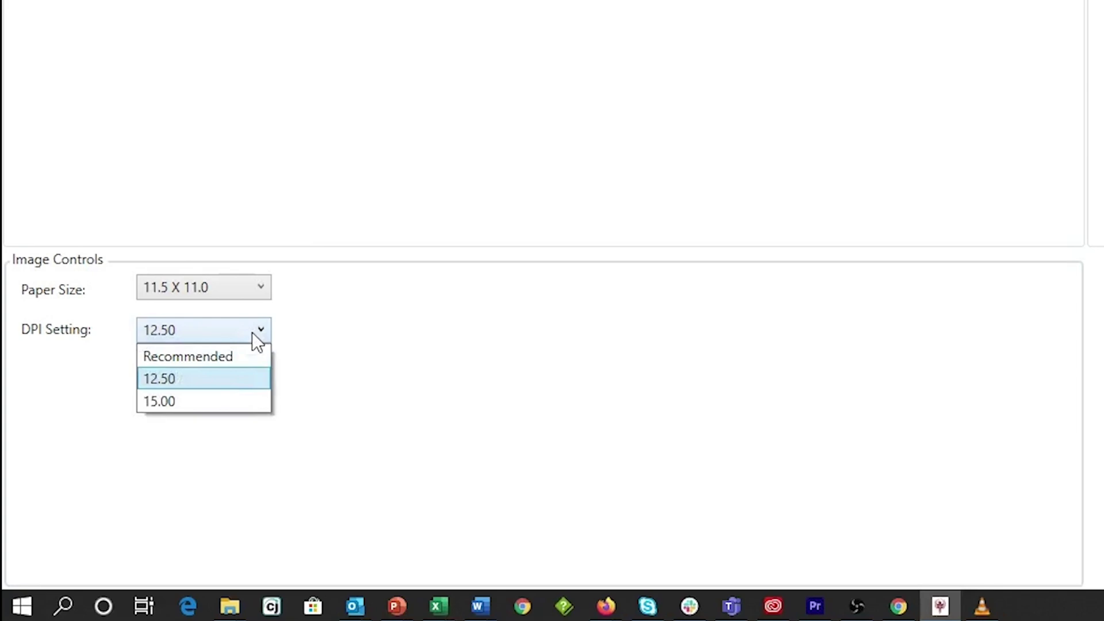
click(230, 361)
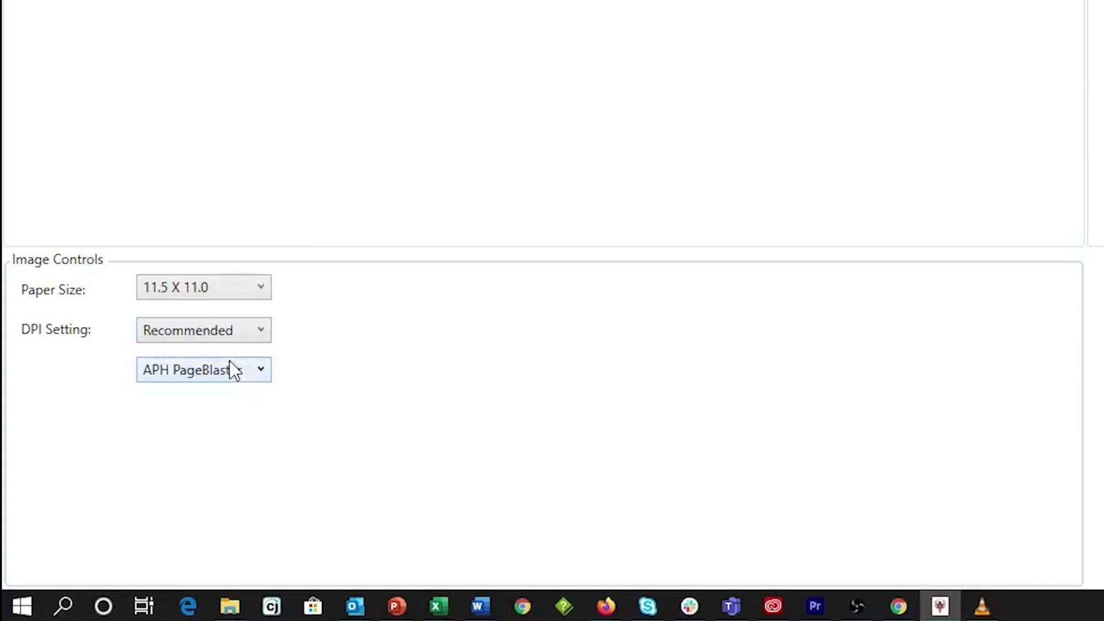
click(261, 294)
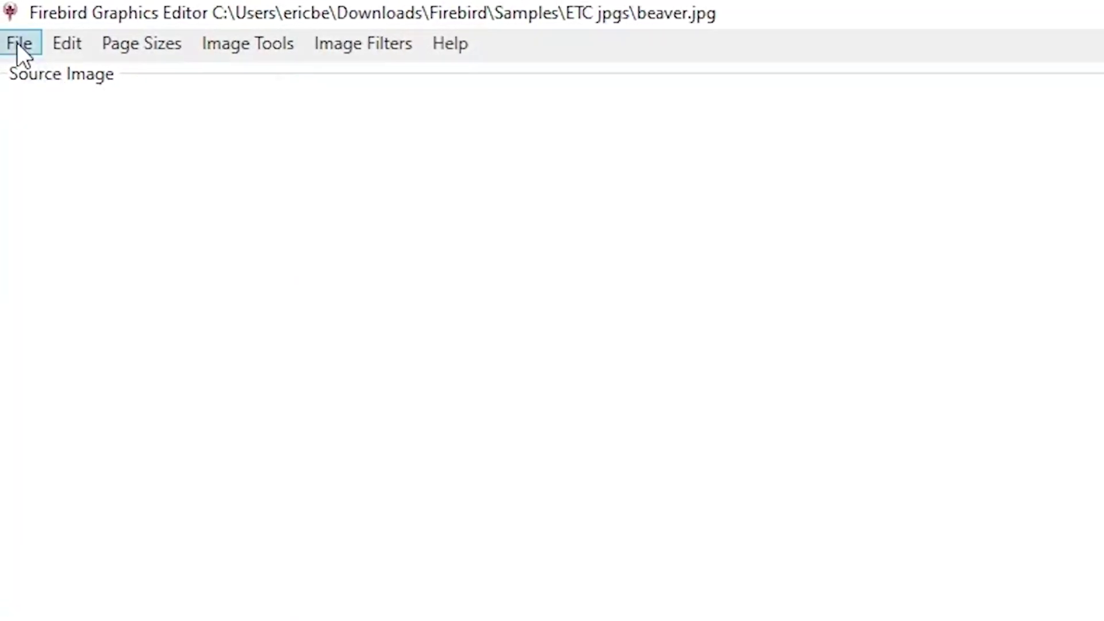
Open y=ax+b.jpg as an image file and bring its page into Braille Edit Display
click(16, 43)
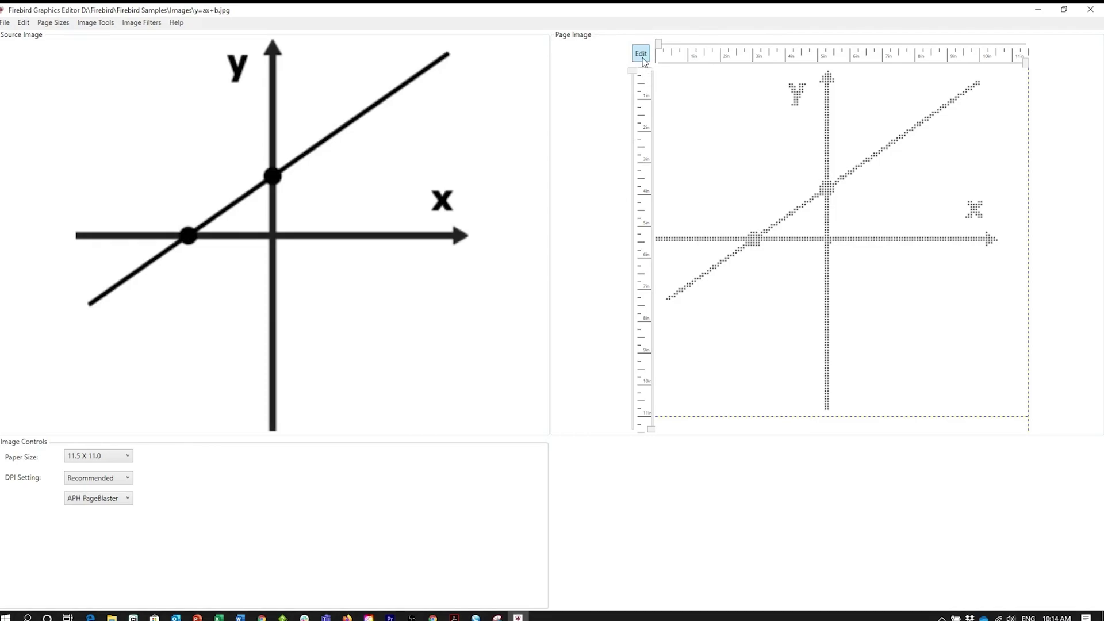
click(641, 53)
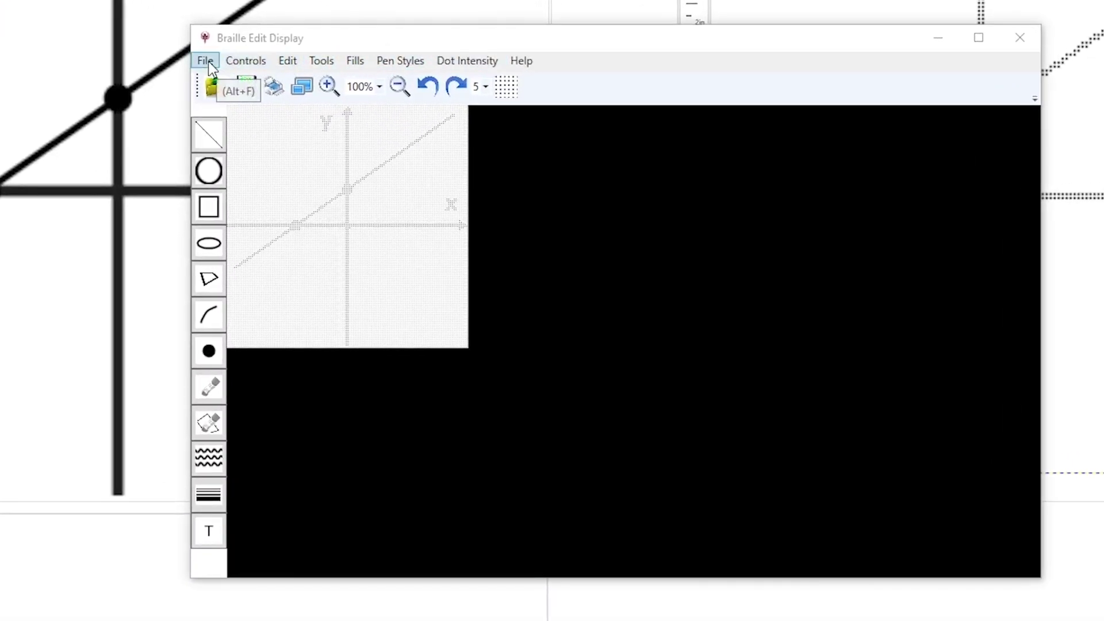
click(208, 62)
mouse_move(233, 66)
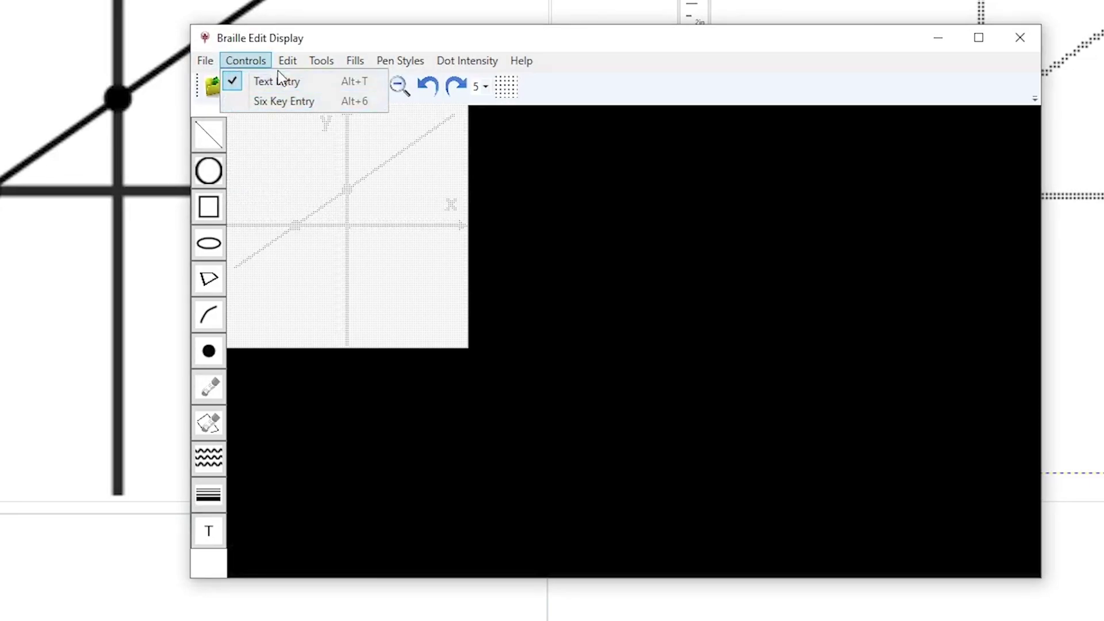
mouse_move(284, 63)
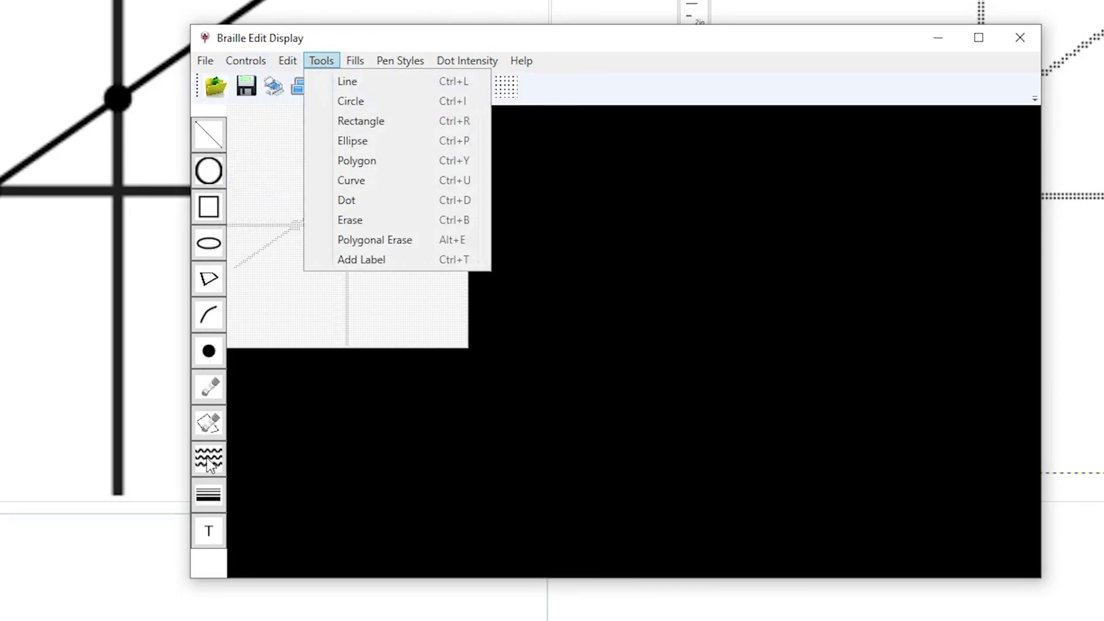
mouse_move(355, 62)
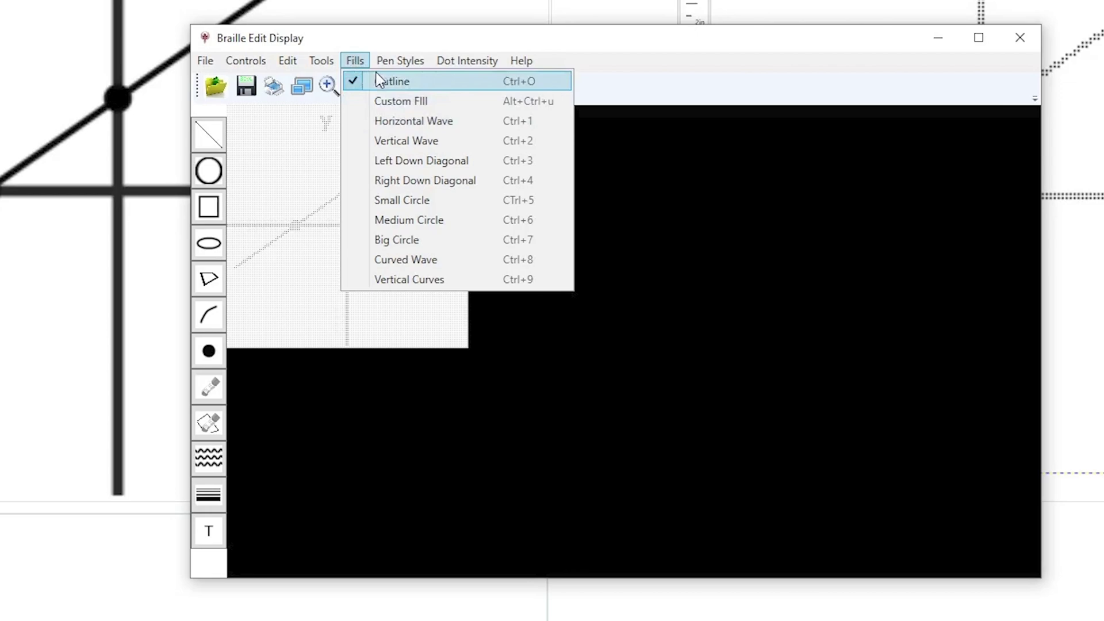
mouse_move(393, 67)
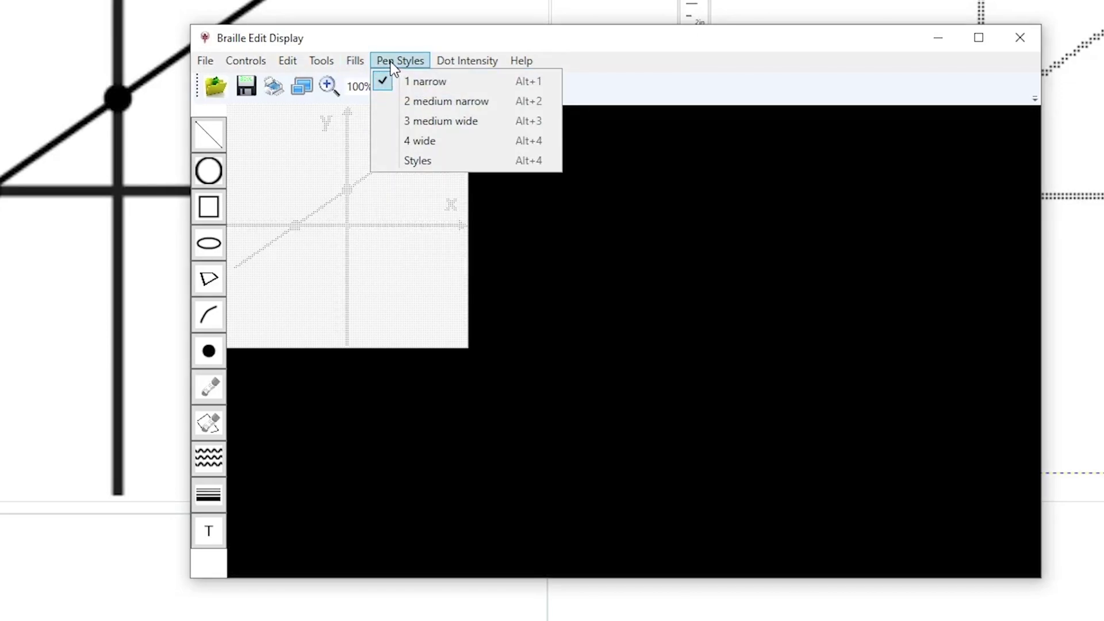
click(453, 60)
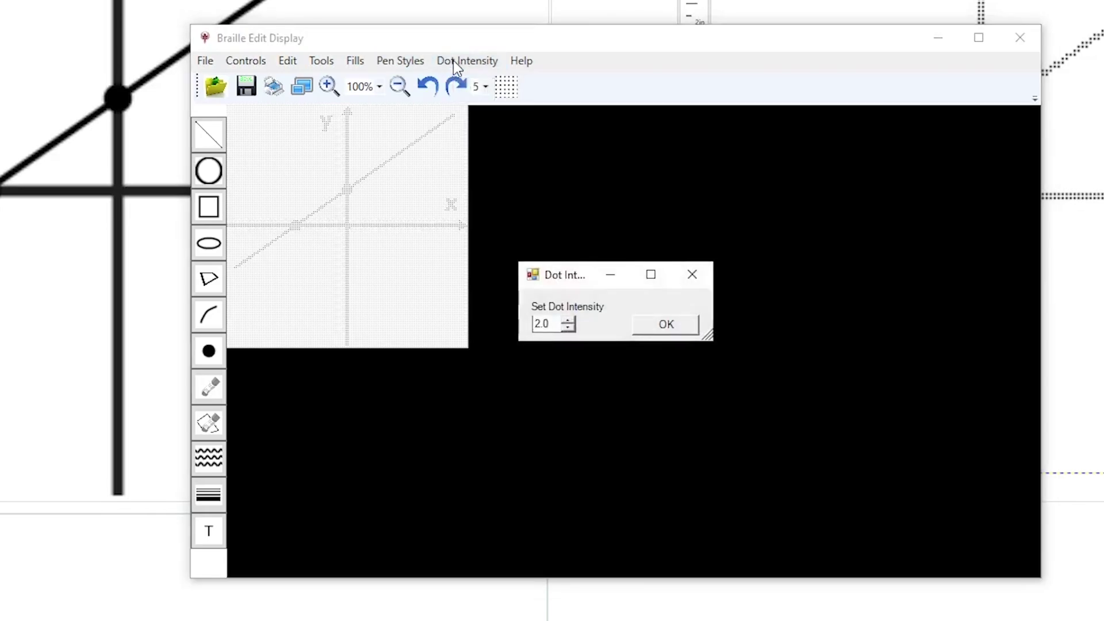
click(687, 271)
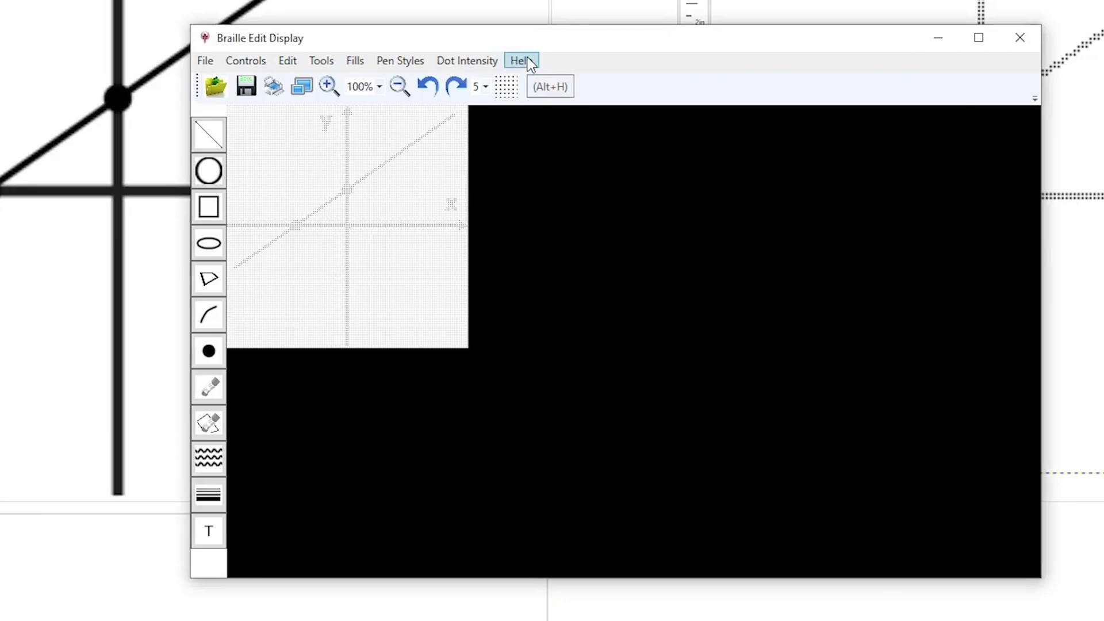
click(526, 61)
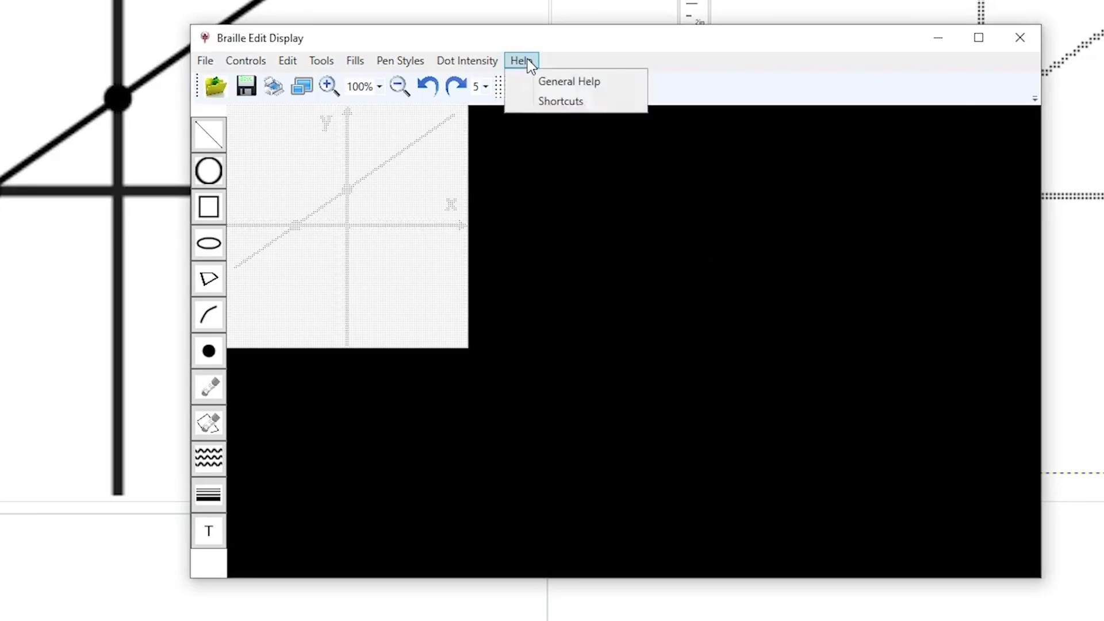
click(526, 60)
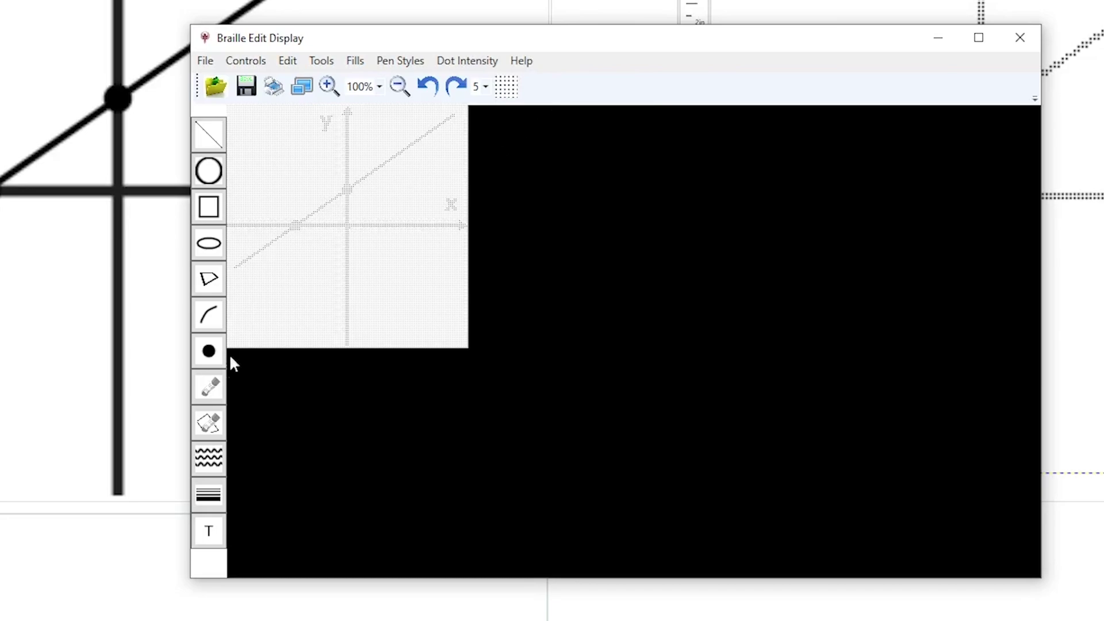
Erase the printed Y and place a ',,y' braille text label on the graph
click(215, 387)
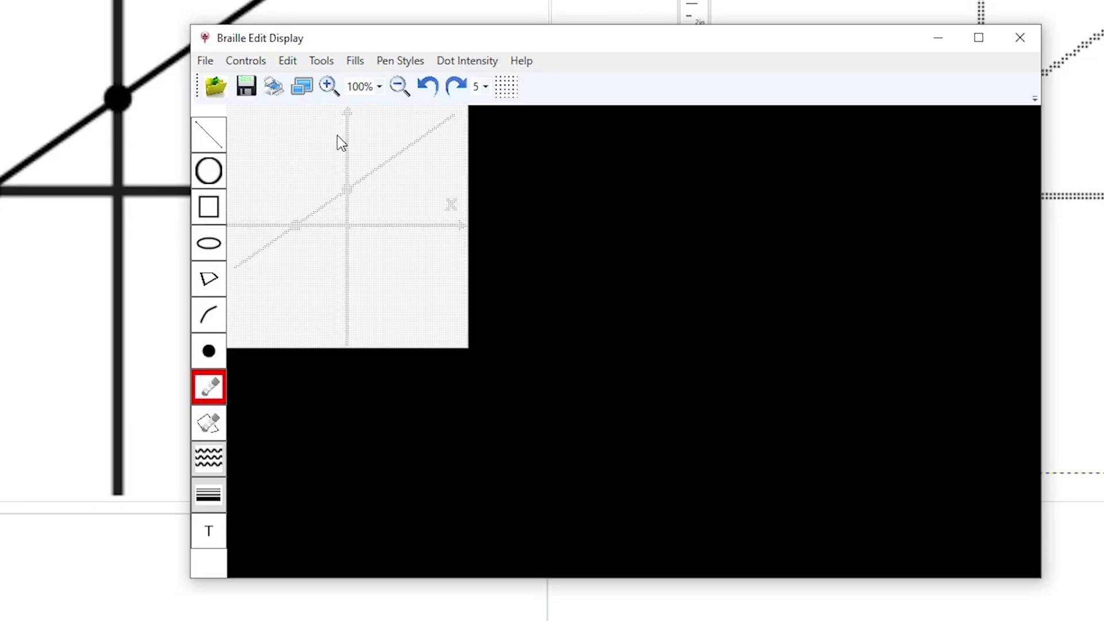
click(207, 532)
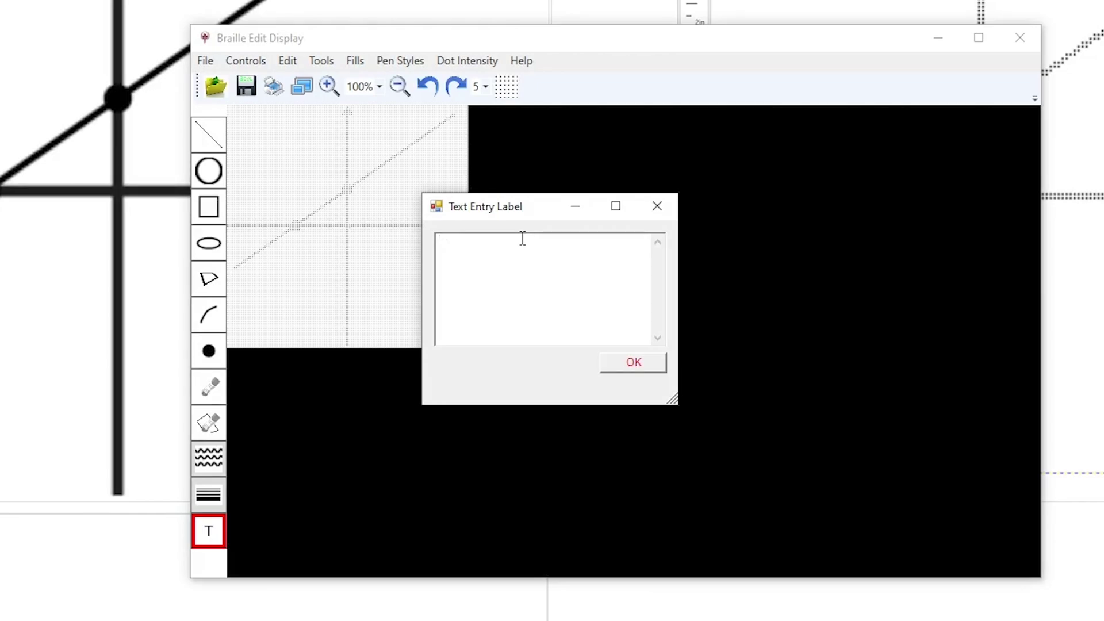
text(,,y)
click(629, 361)
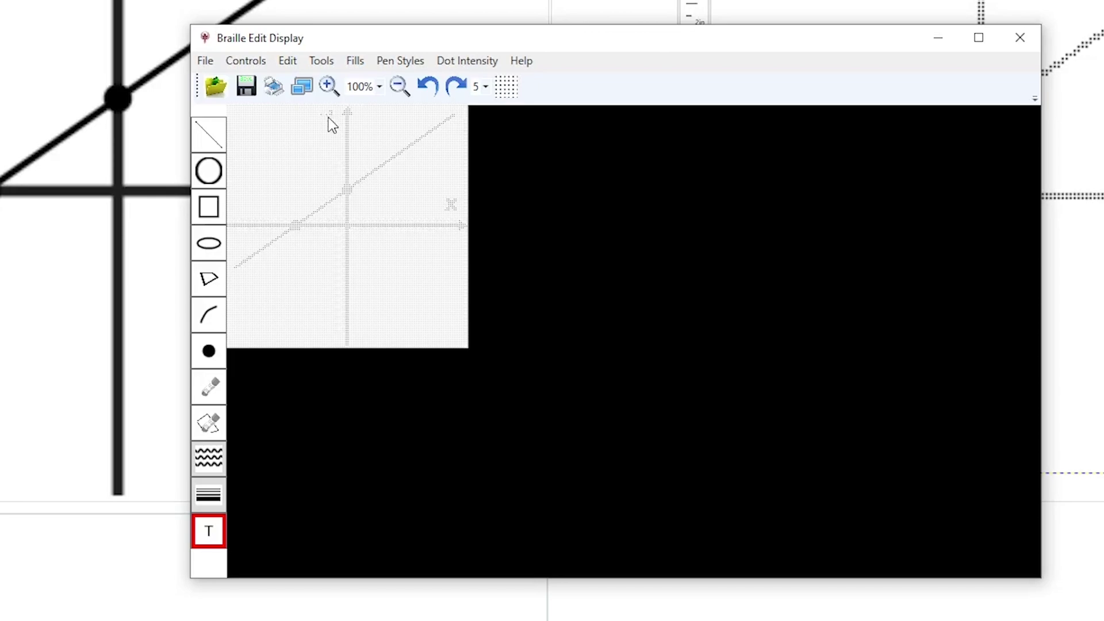
Zoom in to 250% and erase the printed X beside the horizontal axis
click(329, 86)
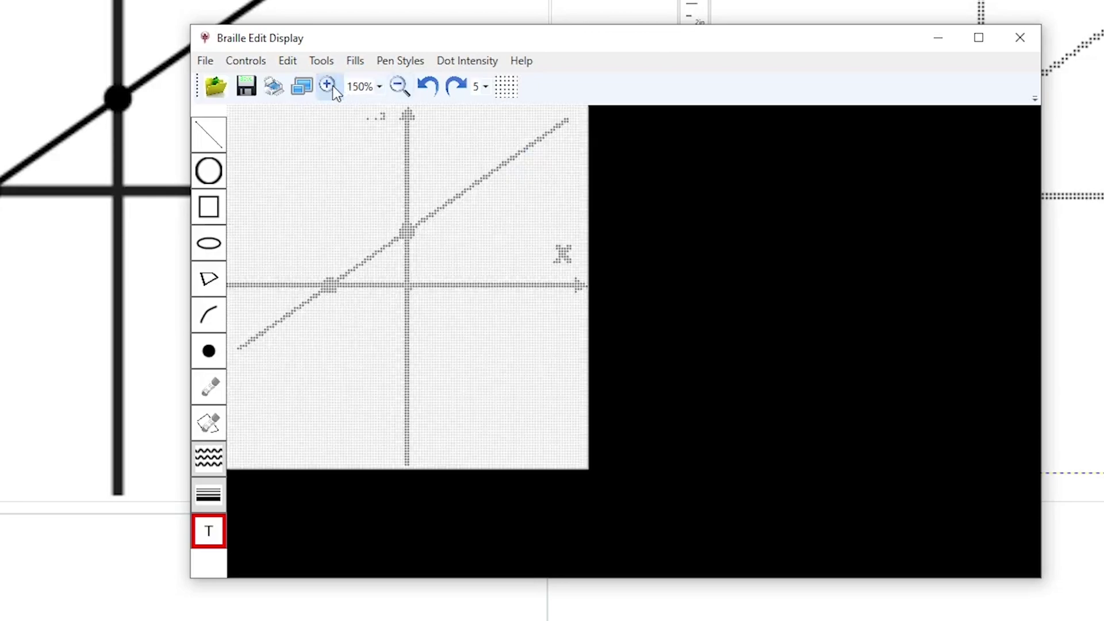
click(329, 86)
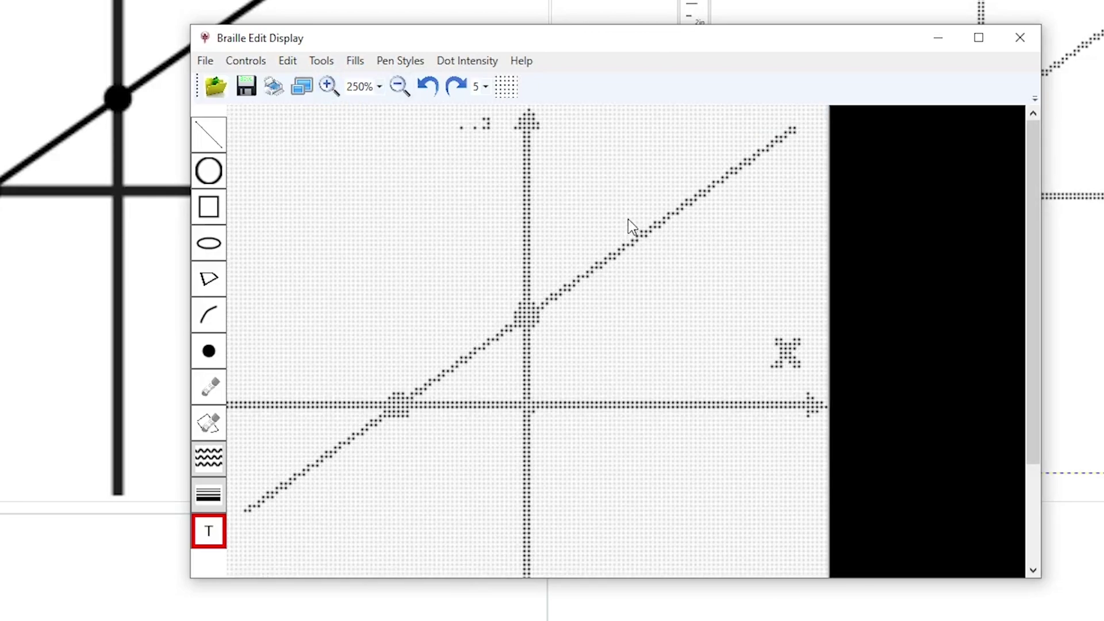
click(210, 387)
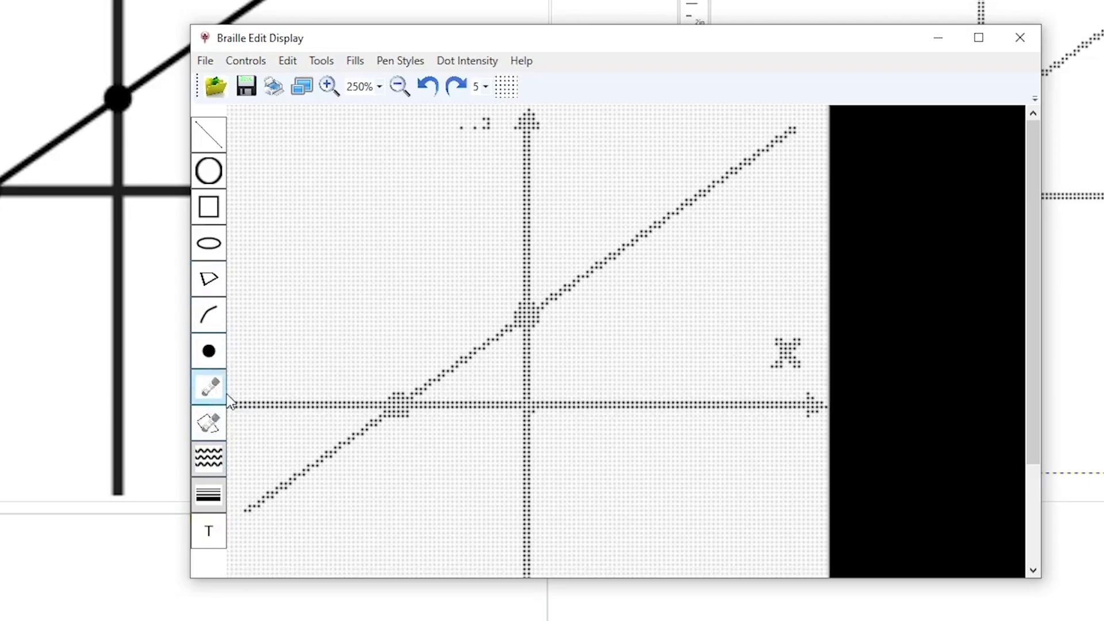
drag(755, 321, 813, 383)
Place a ',,x' braille text label near the x-axis's right end
click(219, 536)
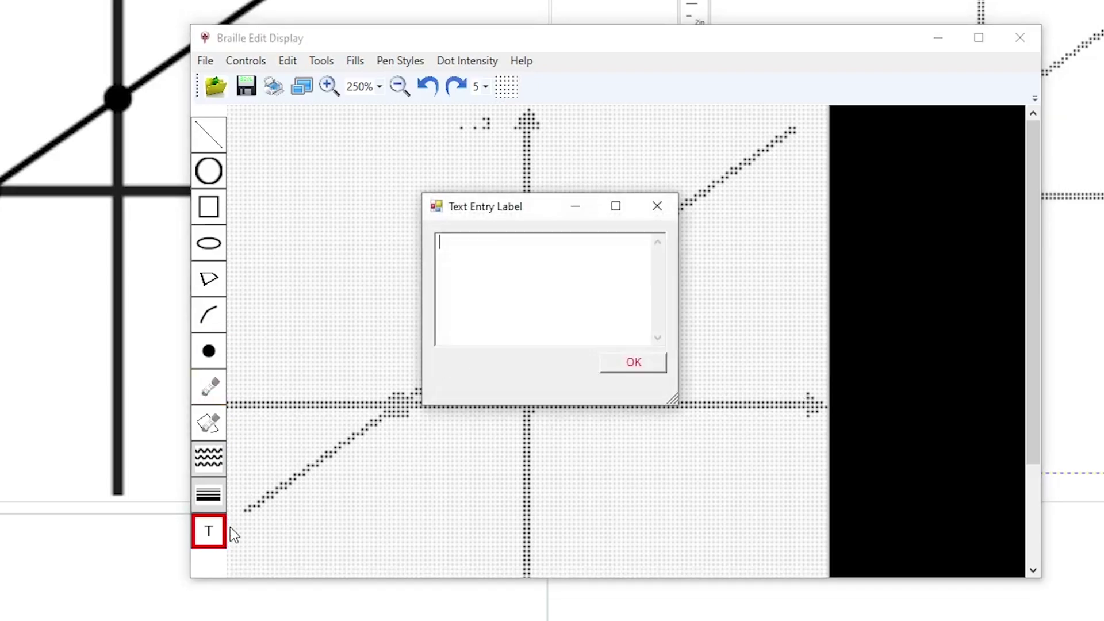
text(,,x)
click(632, 362)
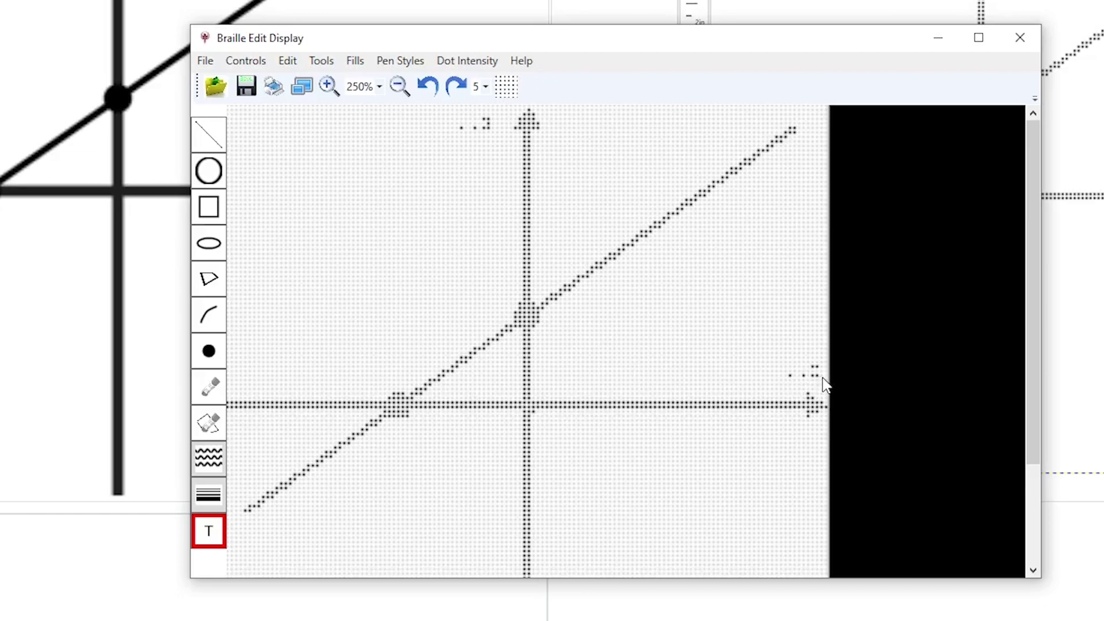
click(530, 63)
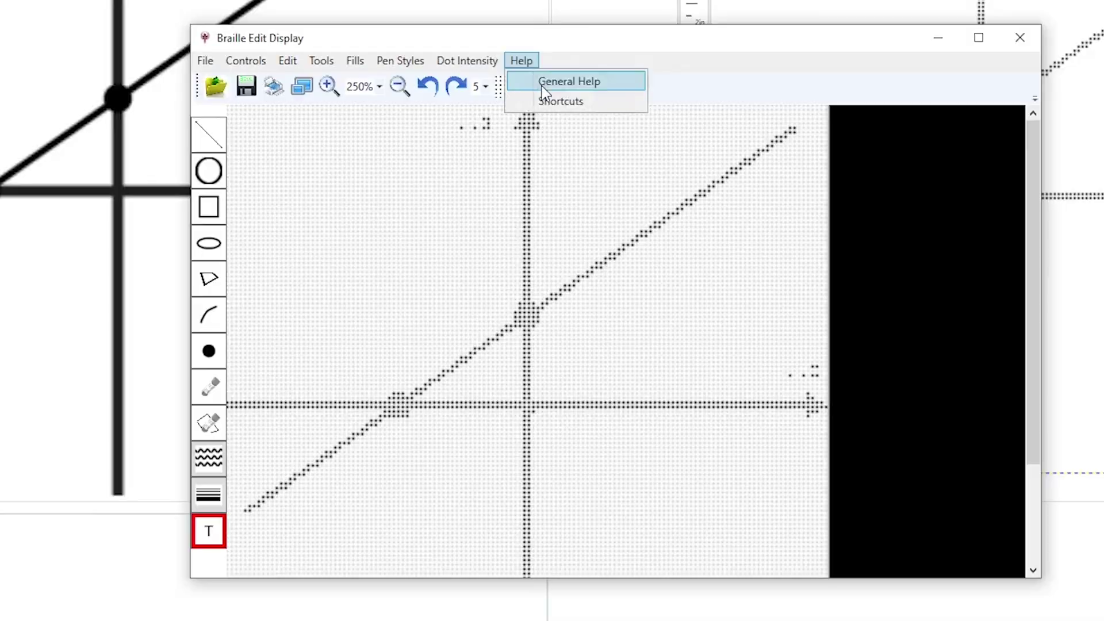
click(541, 85)
scroll(249, 467, down, 7)
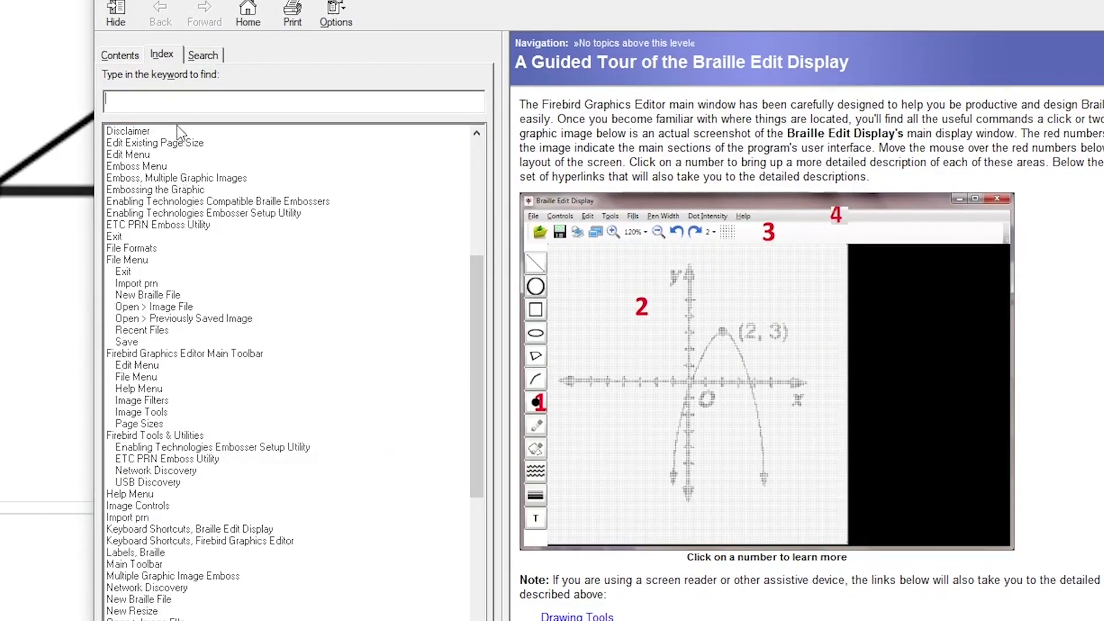
click(182, 98)
text(si)
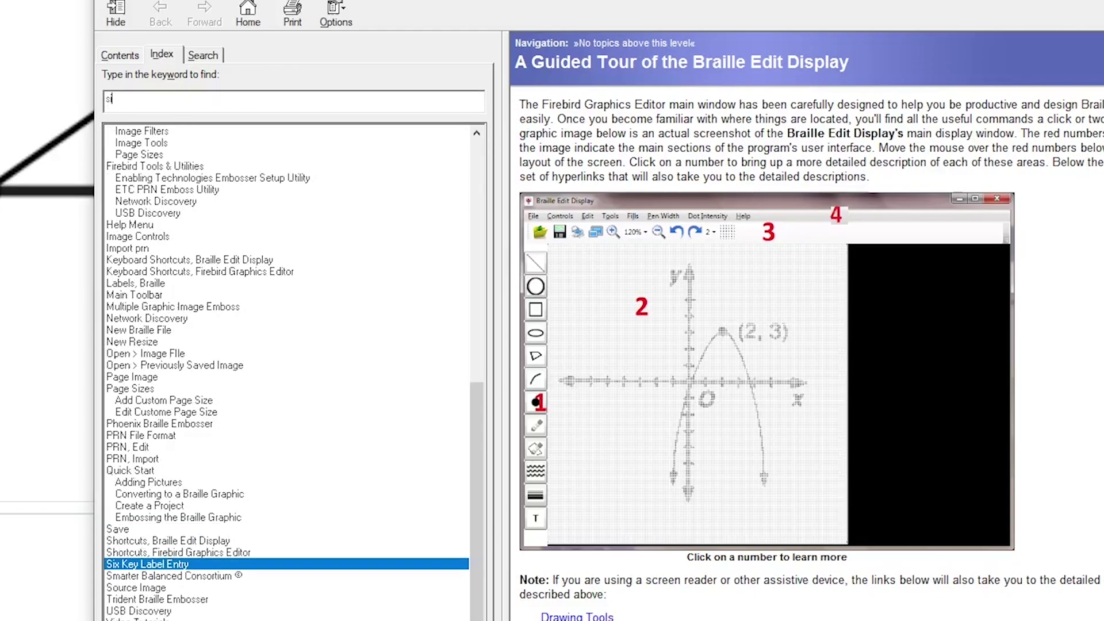
text(x key label entry)
key(Return)
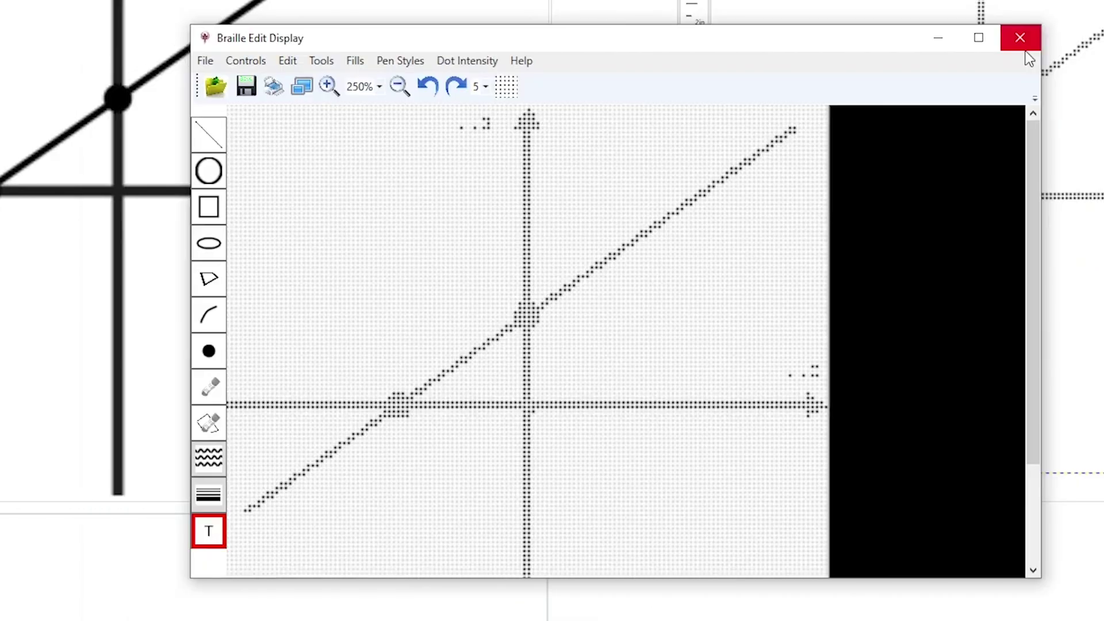
click(396, 88)
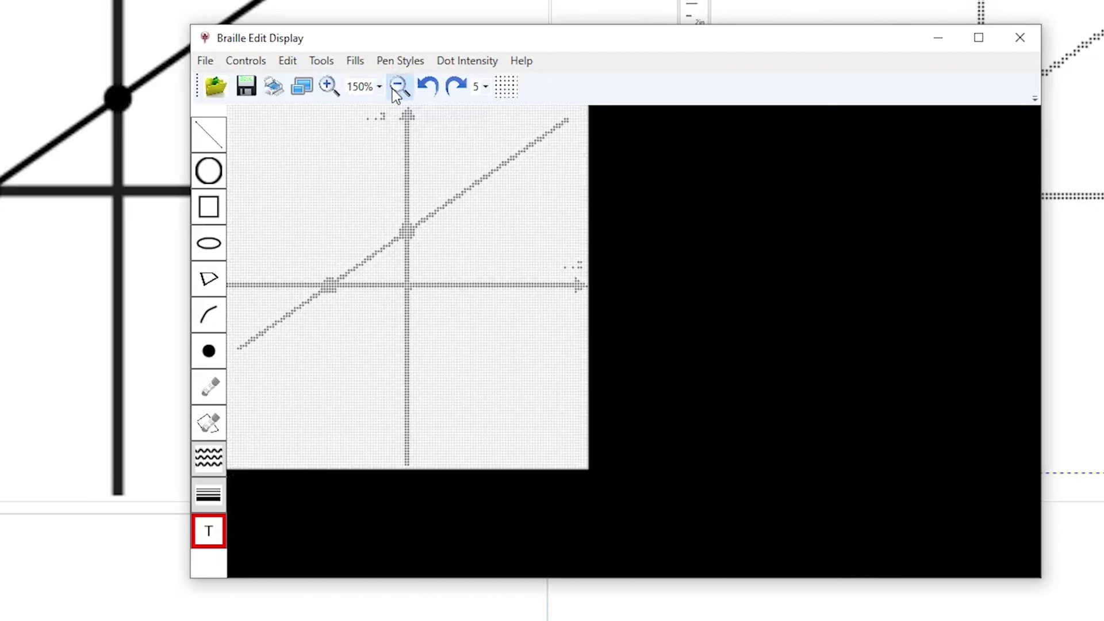
View the labelled graph at 200% zoom, then return it to 100%
click(379, 88)
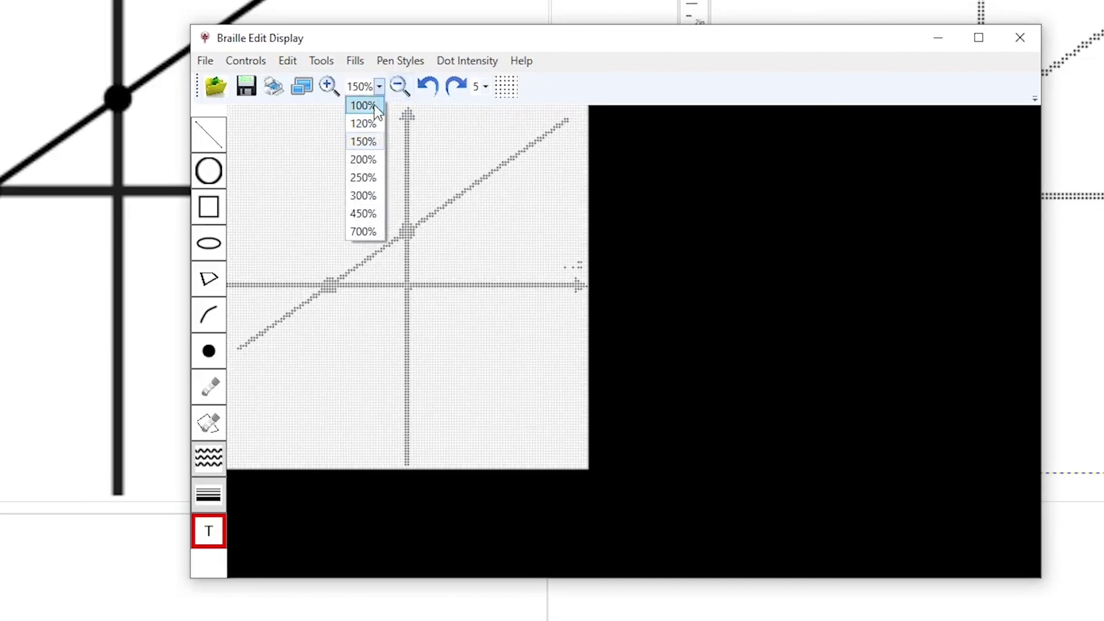
click(363, 159)
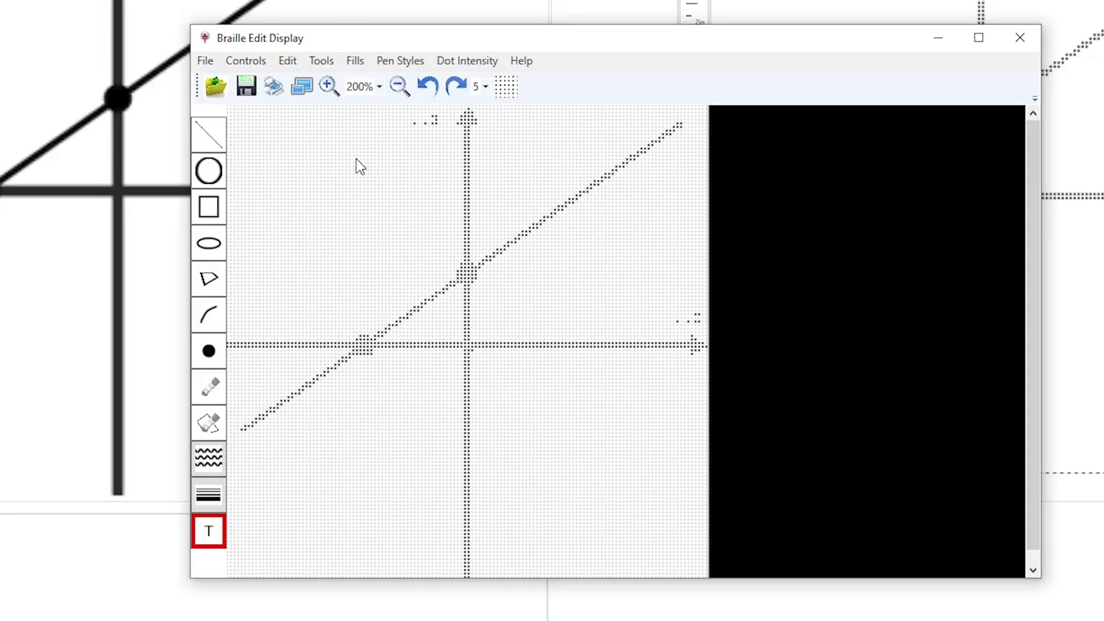
click(304, 90)
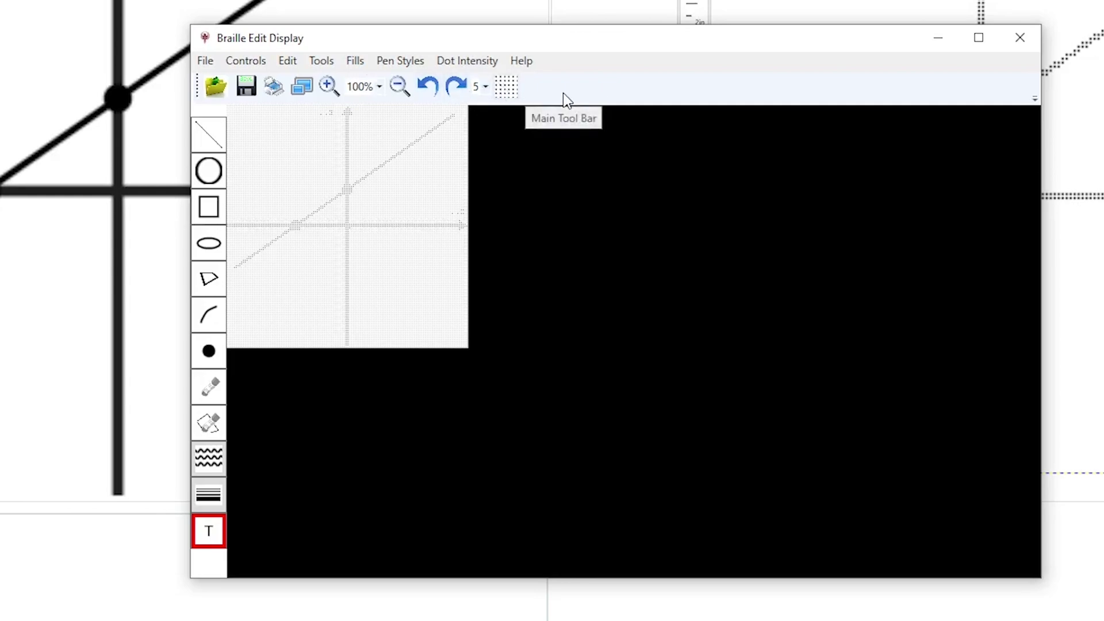
Open the Print dialog from Emboss and select the PageBlaster embosser as the printer
click(272, 87)
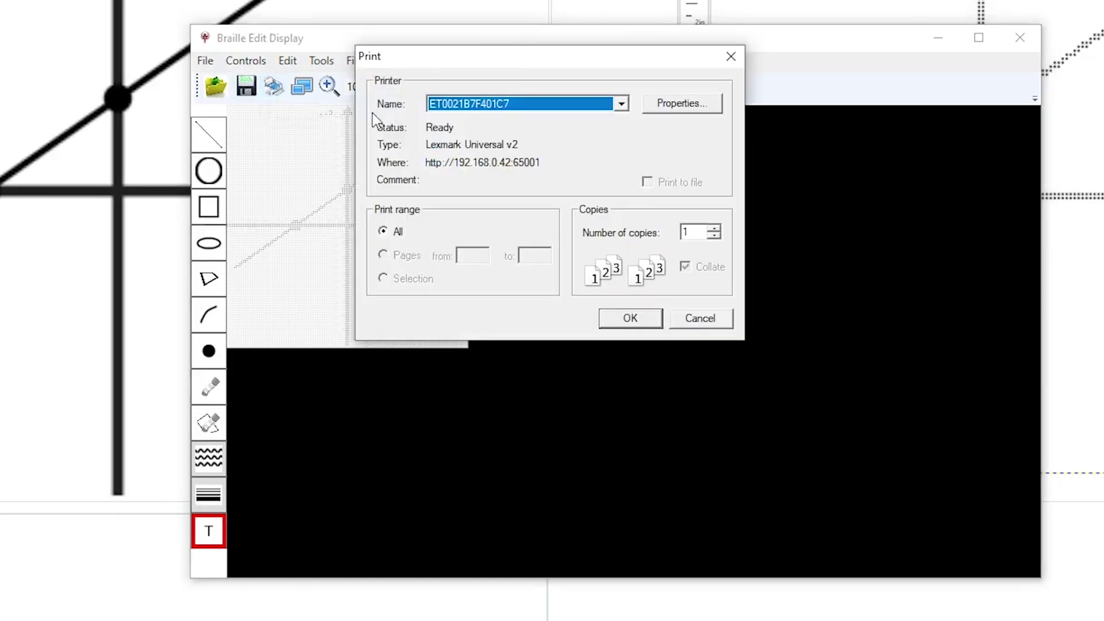
click(620, 104)
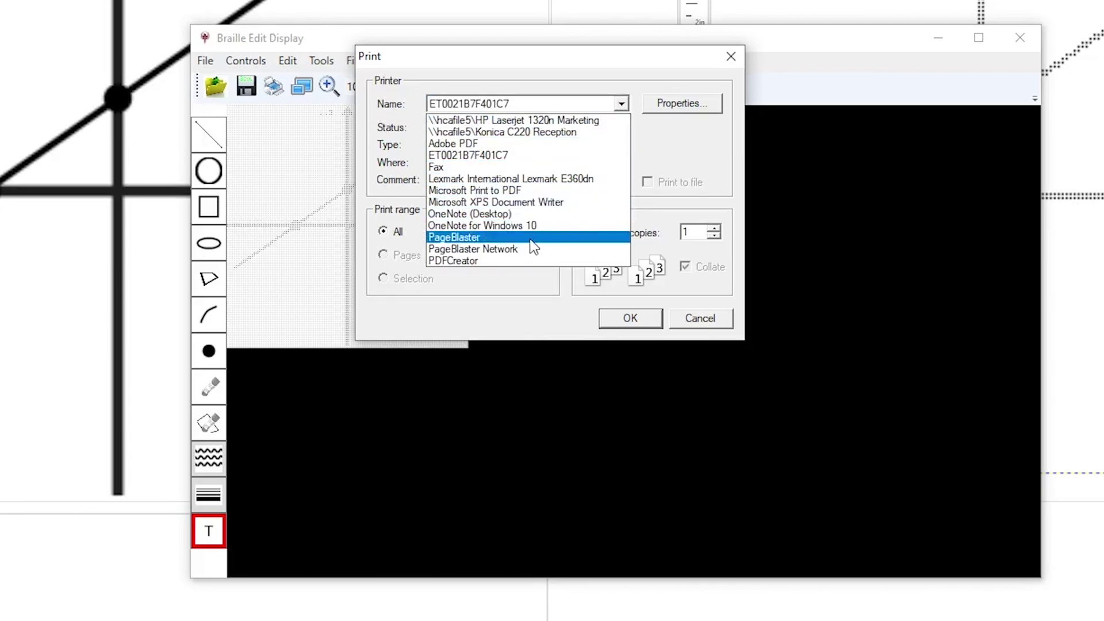
click(487, 237)
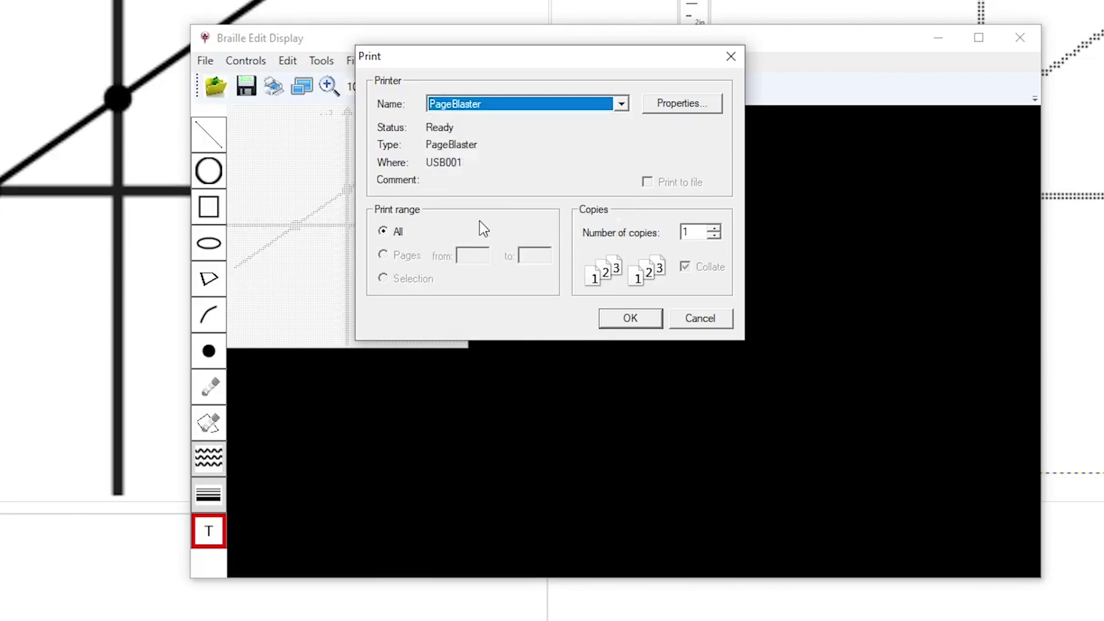